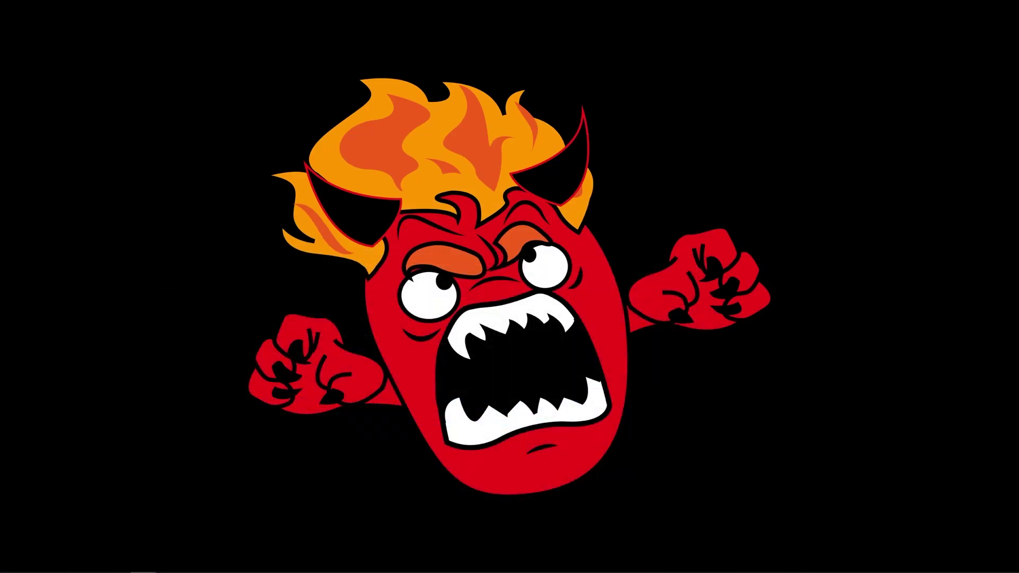
# Extract the downloaded server save archive on the desktop with 7-Zip into a folder named nitradouswest23.newofficialtheisland47.
pyautogui.moveTo(0, 351); pyautogui.dragTo(69, 26)
pyautogui.rightClick(65, 18)
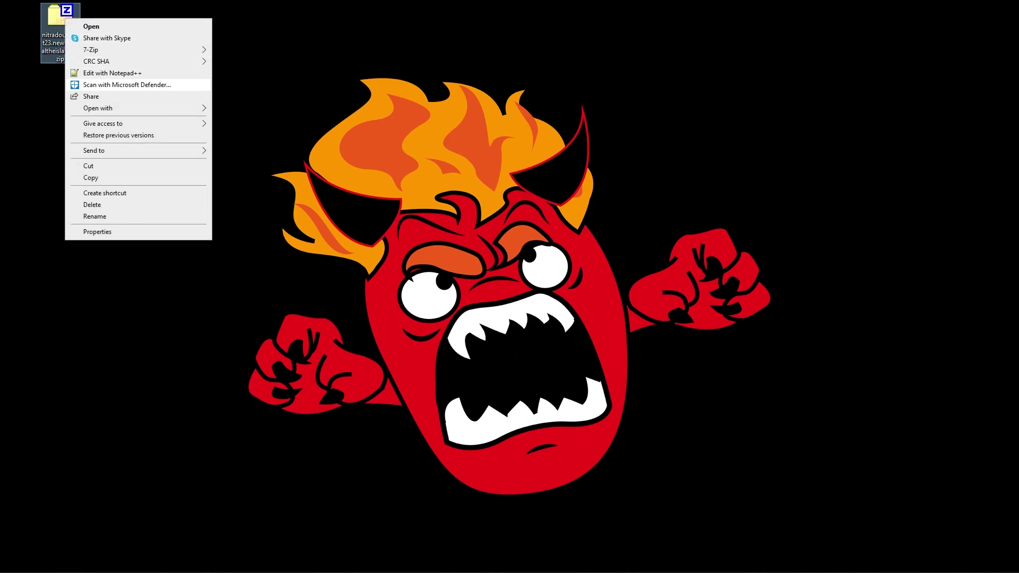
pyautogui.moveTo(106, 49)
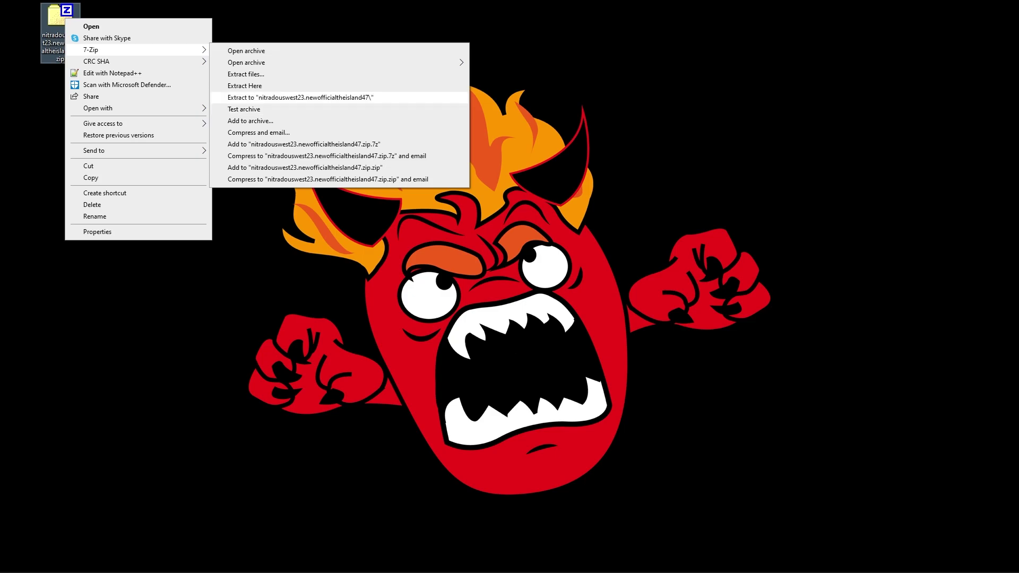
pyautogui.click(300, 97)
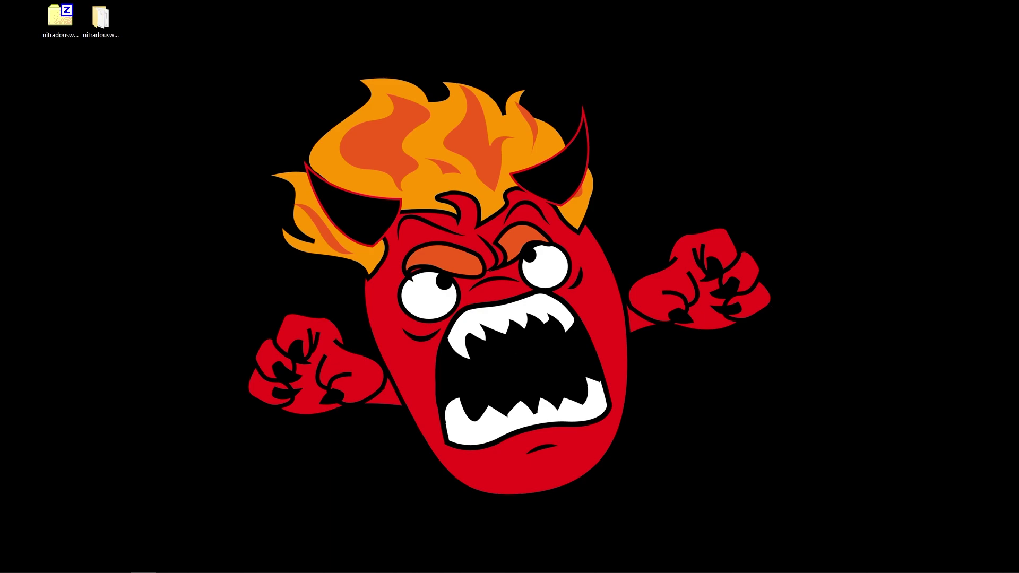
# Open the extracted save folder, examine its files from the tribute tribe files through TheIsland.ark, and close it.
pyautogui.click(101, 20)
pyautogui.doubleClick(101, 20)
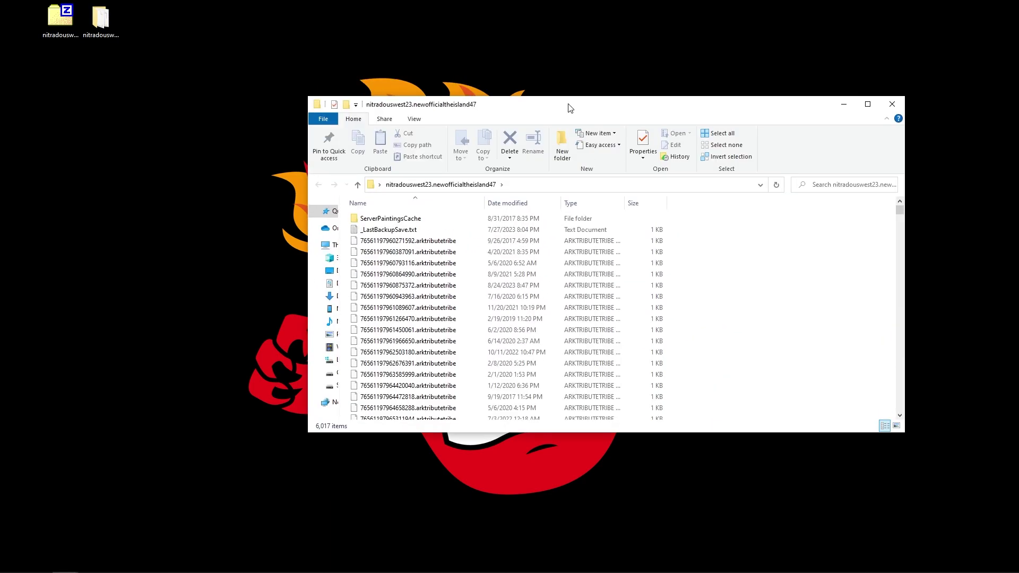
pyautogui.moveTo(568, 101); pyautogui.dragTo(495, 67)
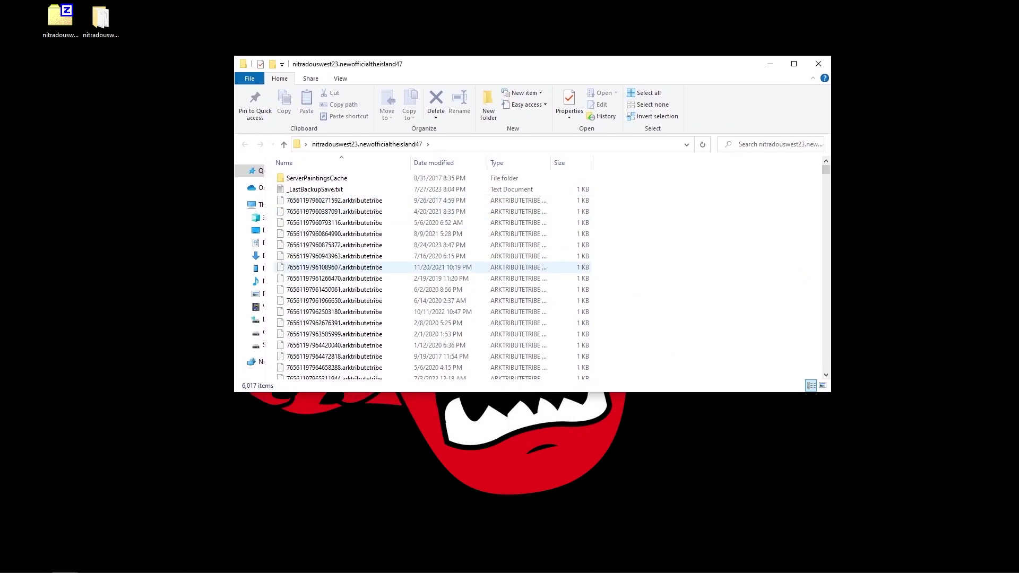
pyautogui.scroll(-2, 372, 227)
pyautogui.scroll(-15, 372, 228)
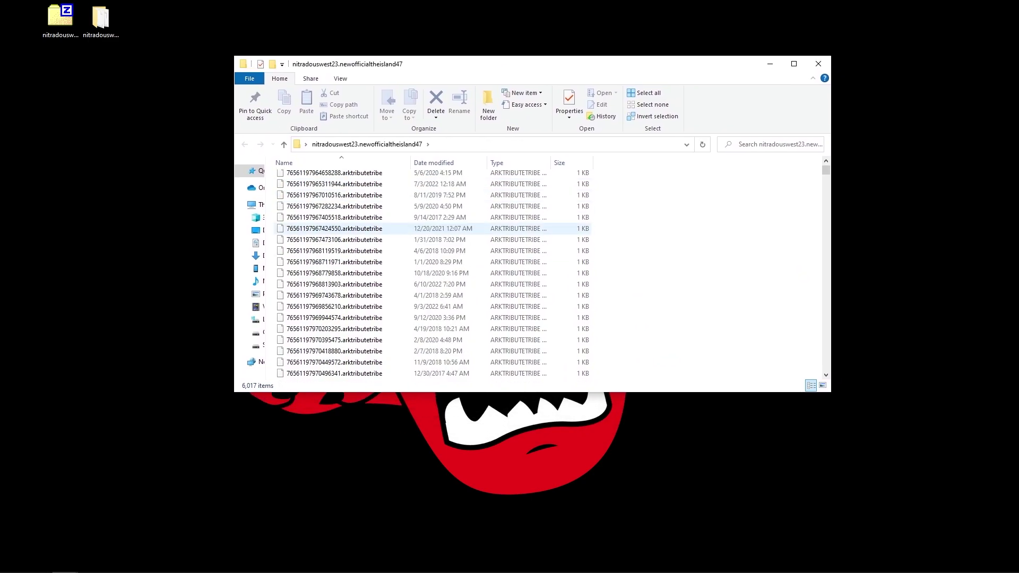
pyautogui.scroll(-15, 371, 229)
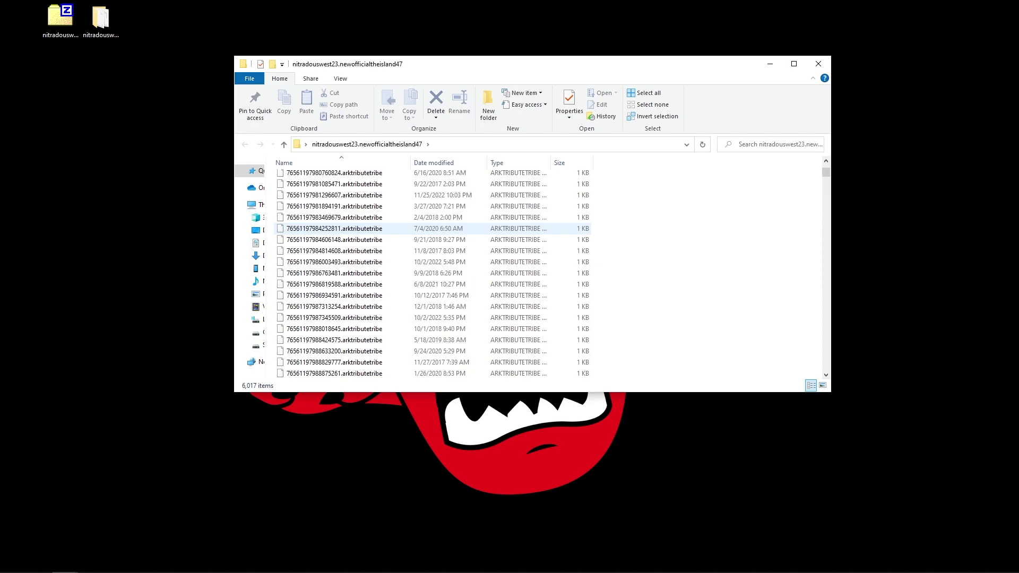
pyautogui.scroll(-15, 372, 229)
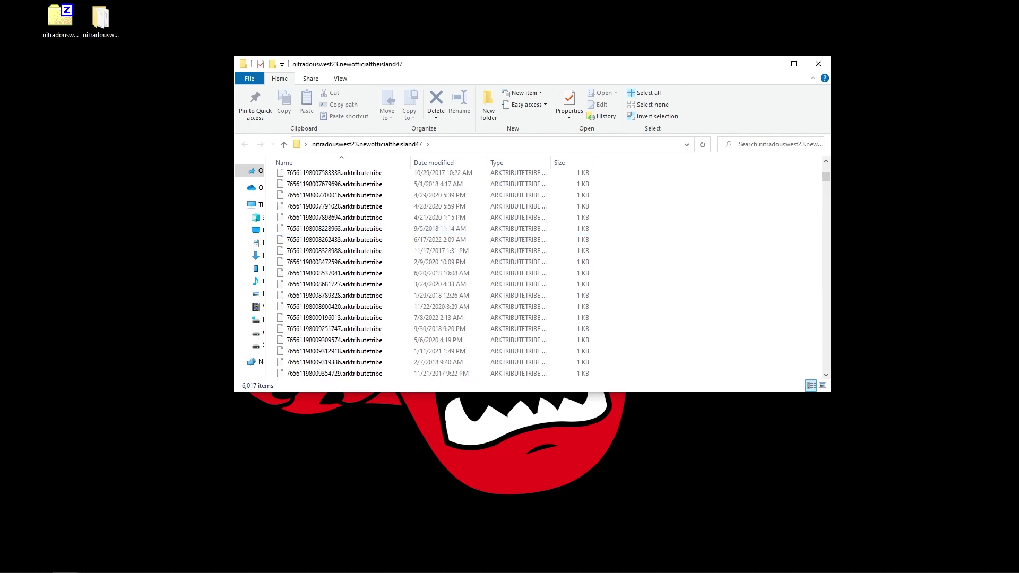
pyautogui.moveTo(825, 176); pyautogui.dragTo(825, 366)
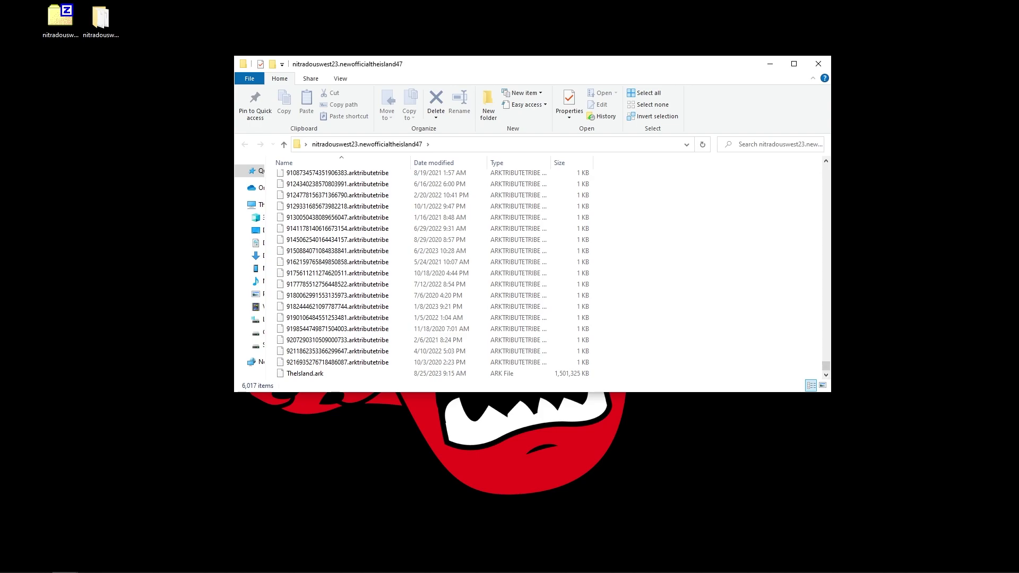
pyautogui.scroll(20, 532, 273)
pyautogui.moveTo(826, 364); pyautogui.dragTo(825, 169)
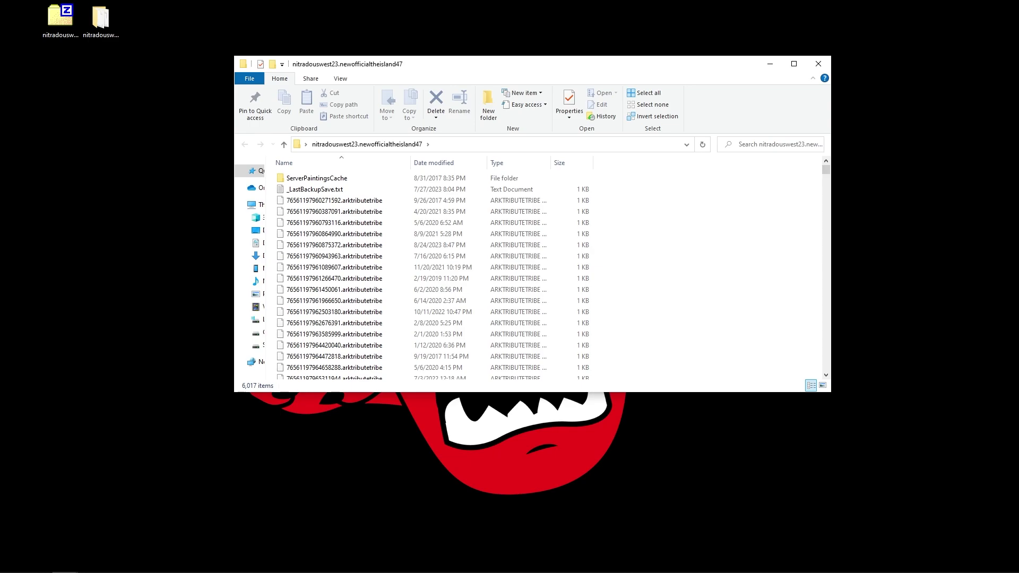
pyautogui.click(817, 64)
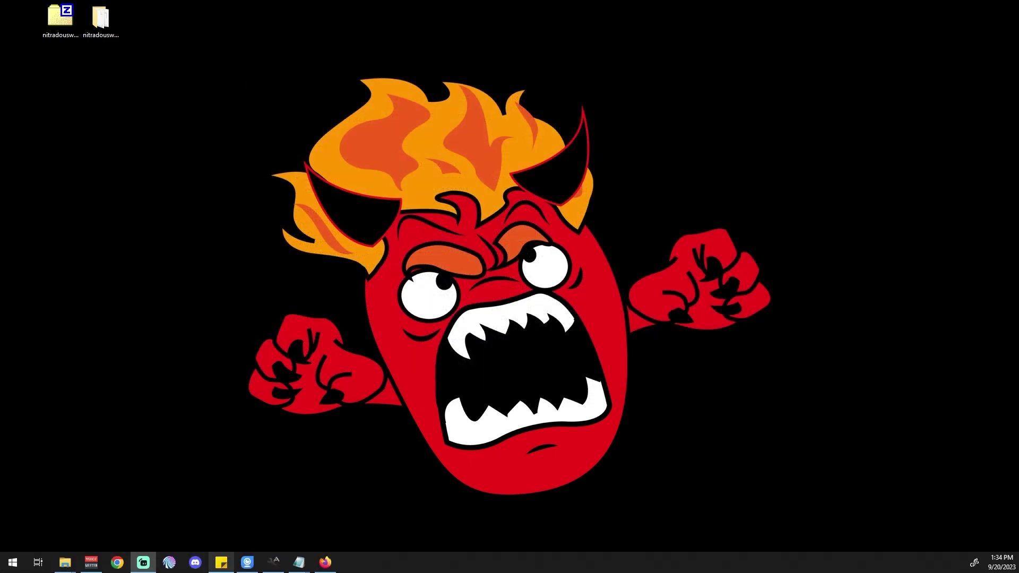
# Switch to ARK Server Manager and create a new server profile named TwitchysOfficalTestRun.
pyautogui.click(274, 562)
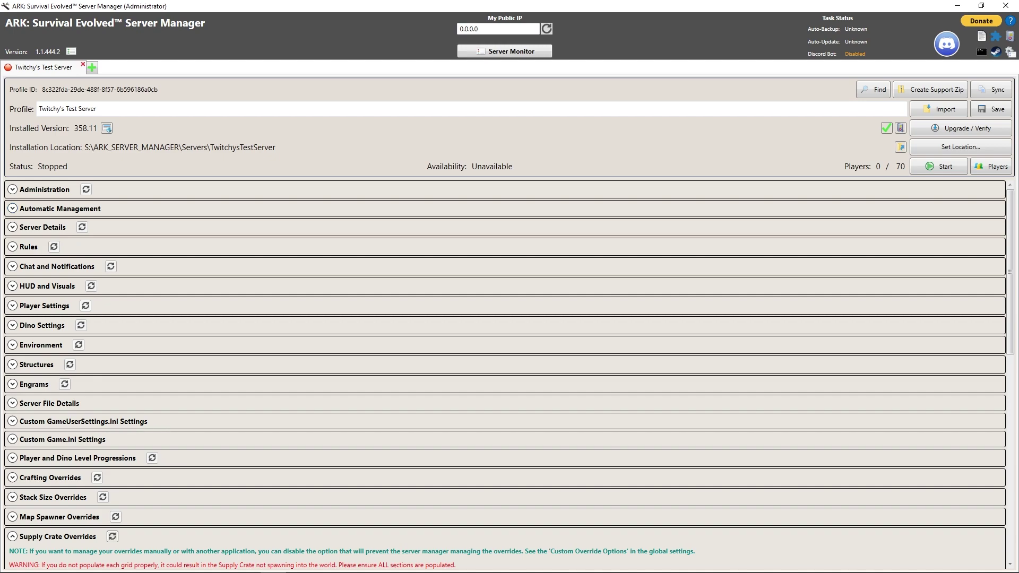
pyautogui.click(92, 67)
pyautogui.click(62, 108)
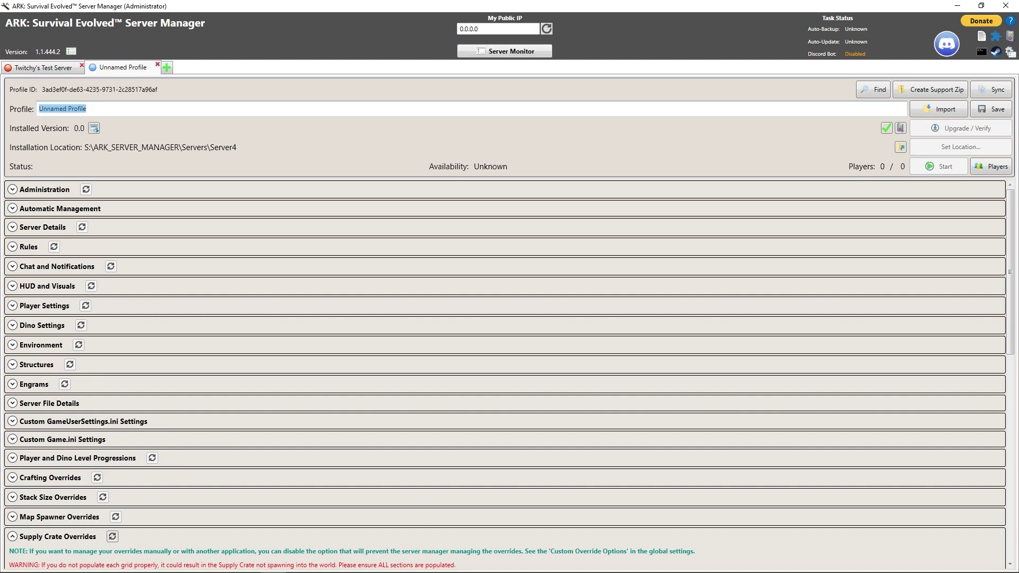
pyautogui.write('T')
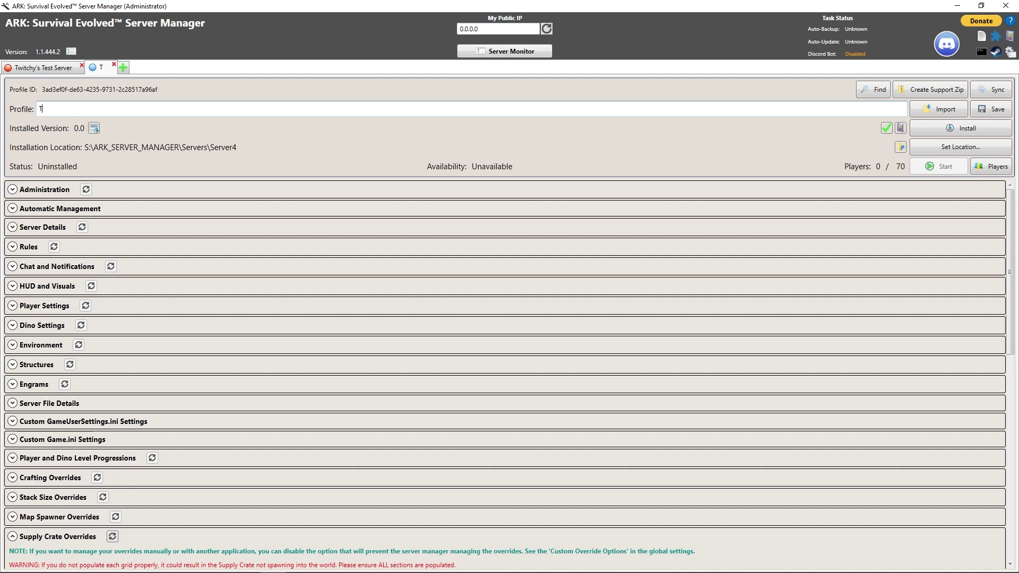
pyautogui.write('witchysOffice')
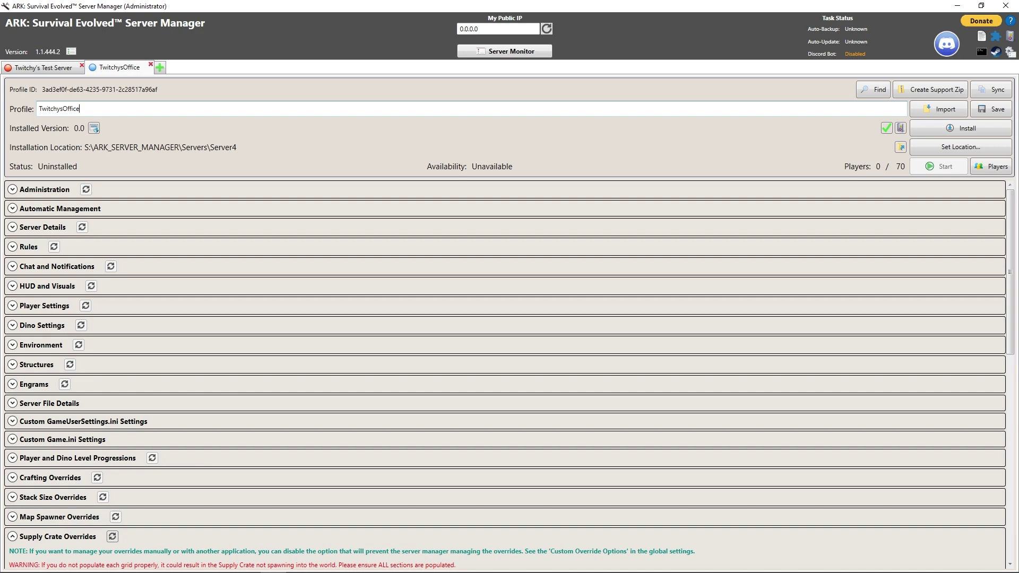
pyautogui.press('BackSpace')
pyautogui.write('alTestRun')
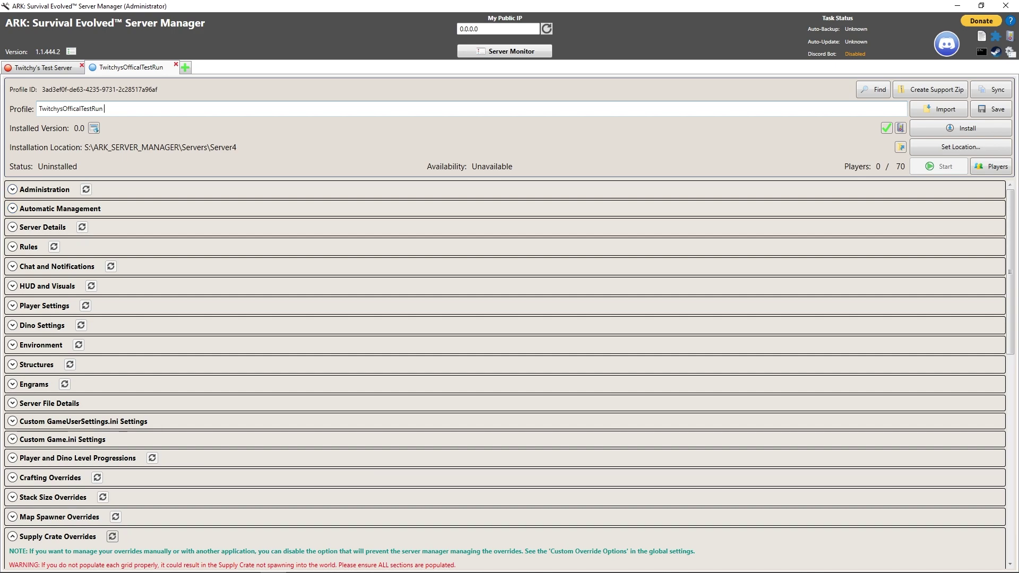
# Set the profile's installation location to S:\ARK_SERVER_MANAGER\Servers\TwitchysOfficialTestRun.
pyautogui.click(960, 147)
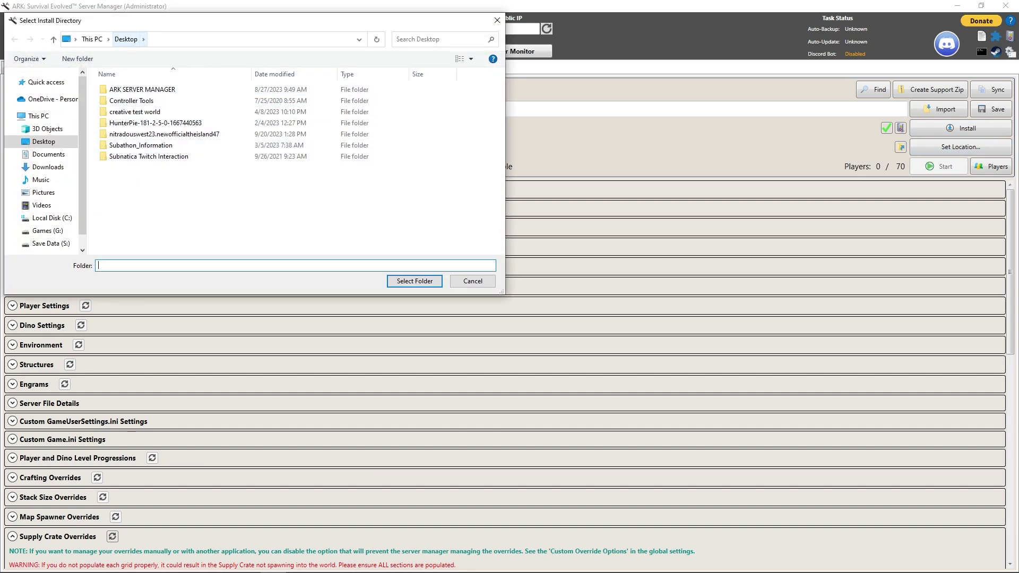
pyautogui.moveTo(87, 122); pyautogui.dragTo(40, 122)
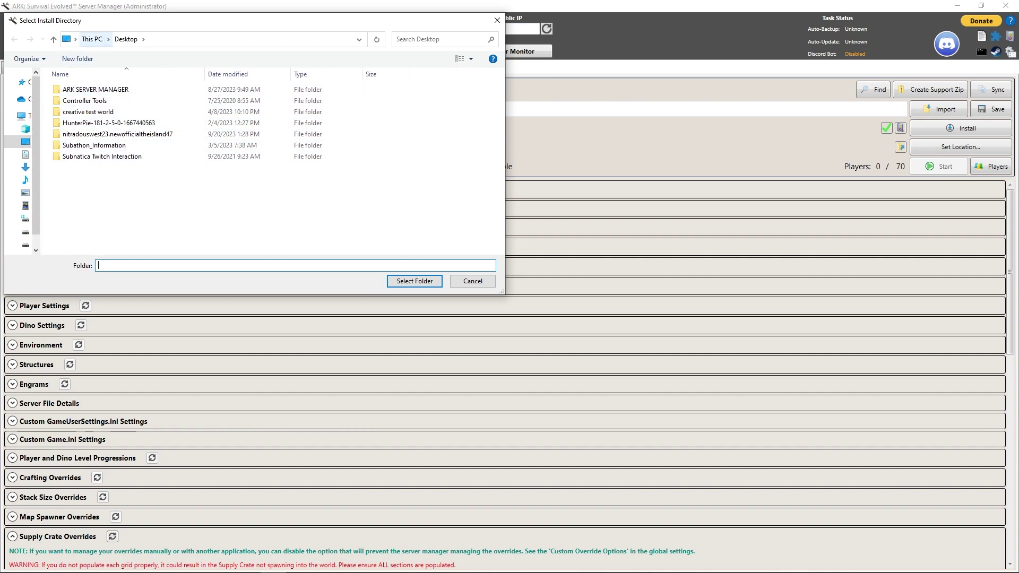
pyautogui.click(91, 39)
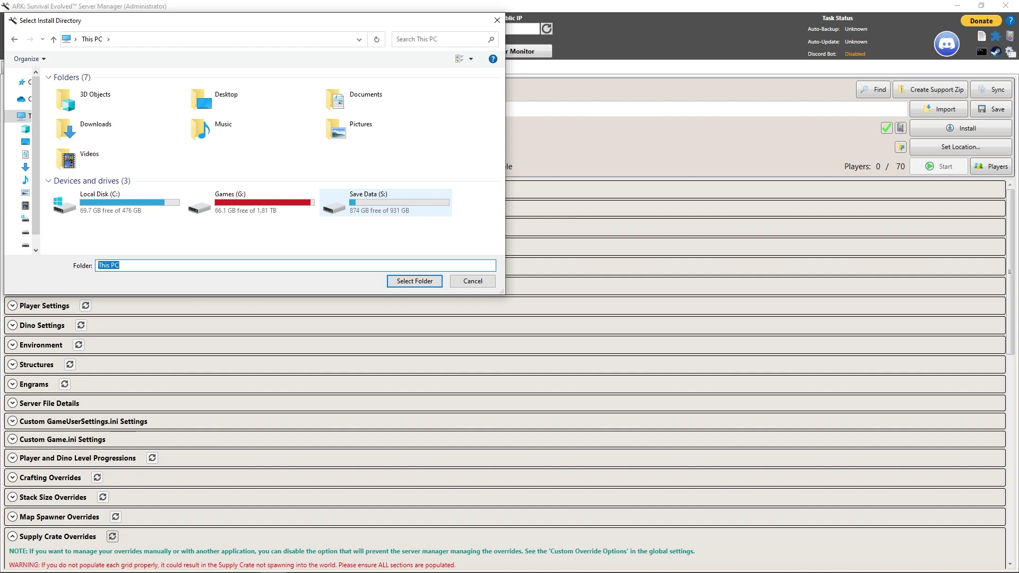
pyautogui.doubleClick(384, 203)
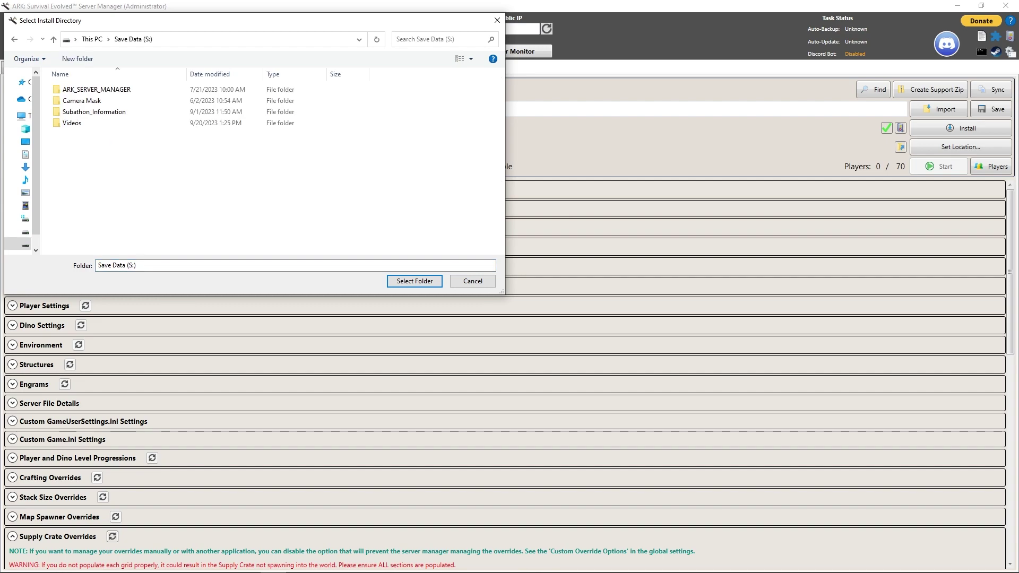
pyautogui.click(96, 90)
pyautogui.doubleClick(95, 89)
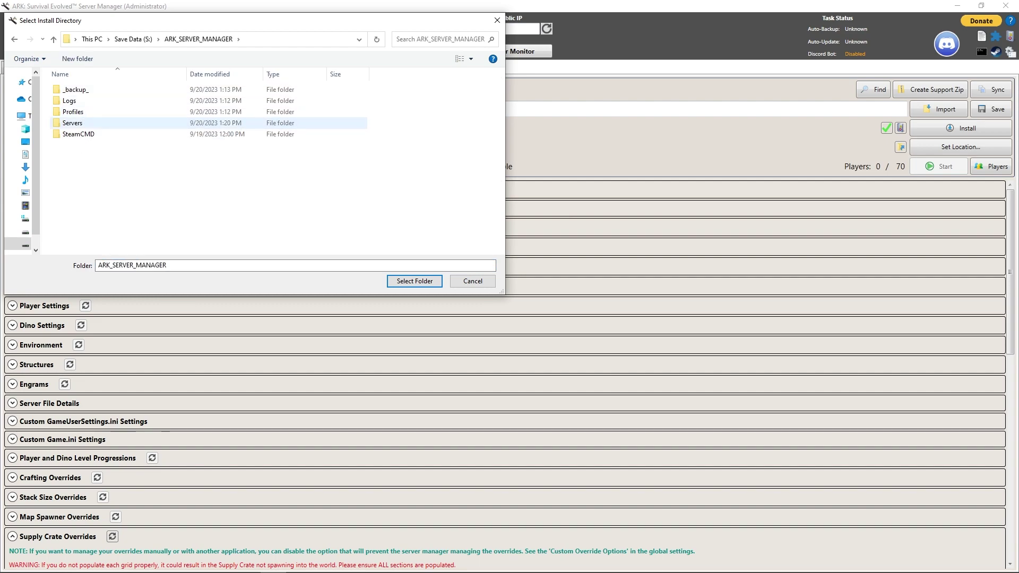
pyautogui.doubleClick(73, 122)
pyautogui.click(79, 133)
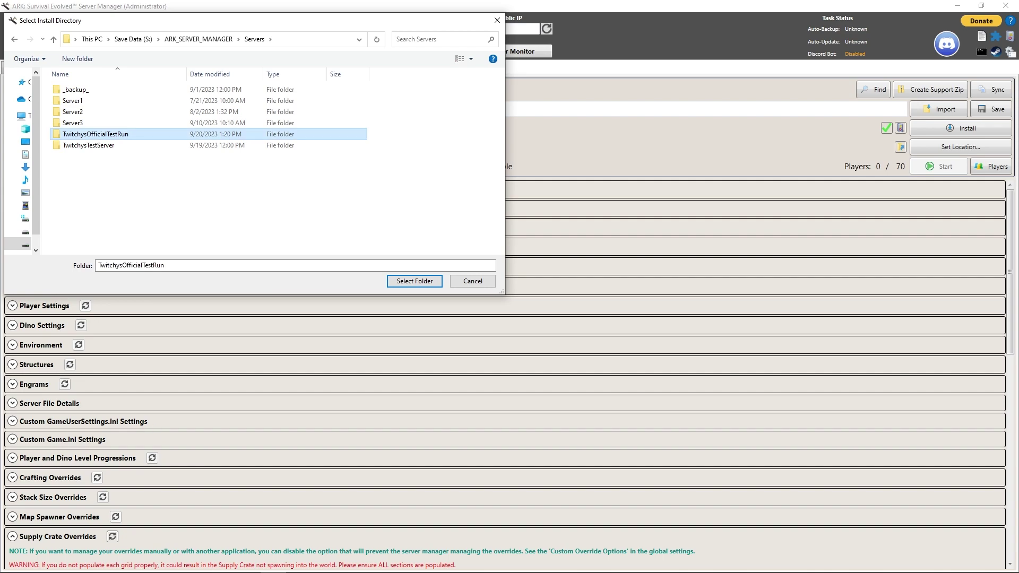
pyautogui.doubleClick(80, 134)
pyautogui.click(415, 281)
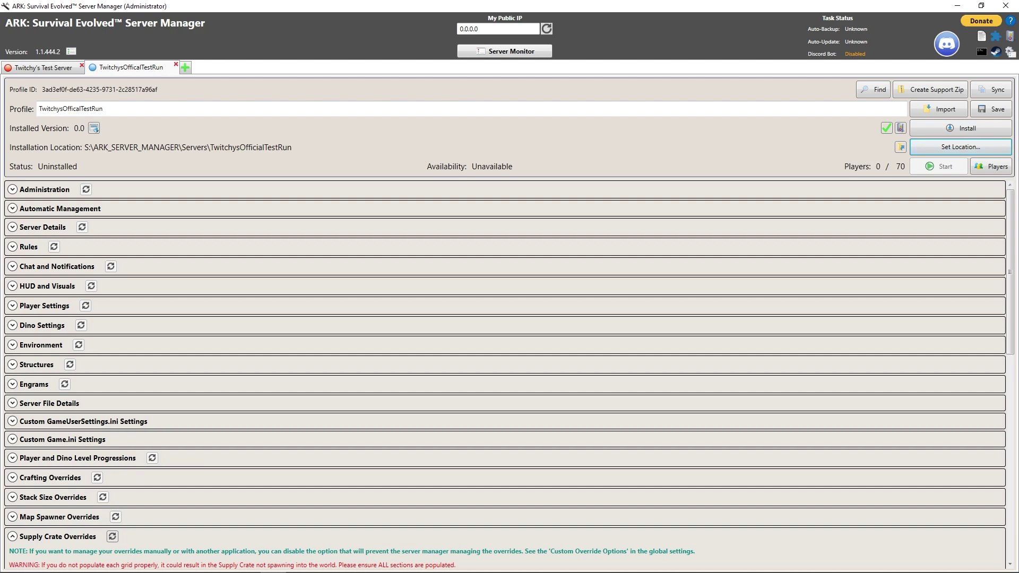
# Expand the Administration settings and set the server name to "Twitchy's Official TEST RUN".
pyautogui.click(12, 190)
pyautogui.scroll(-2, 12, 189)
pyautogui.scroll(2, 12, 190)
pyautogui.click(101, 214)
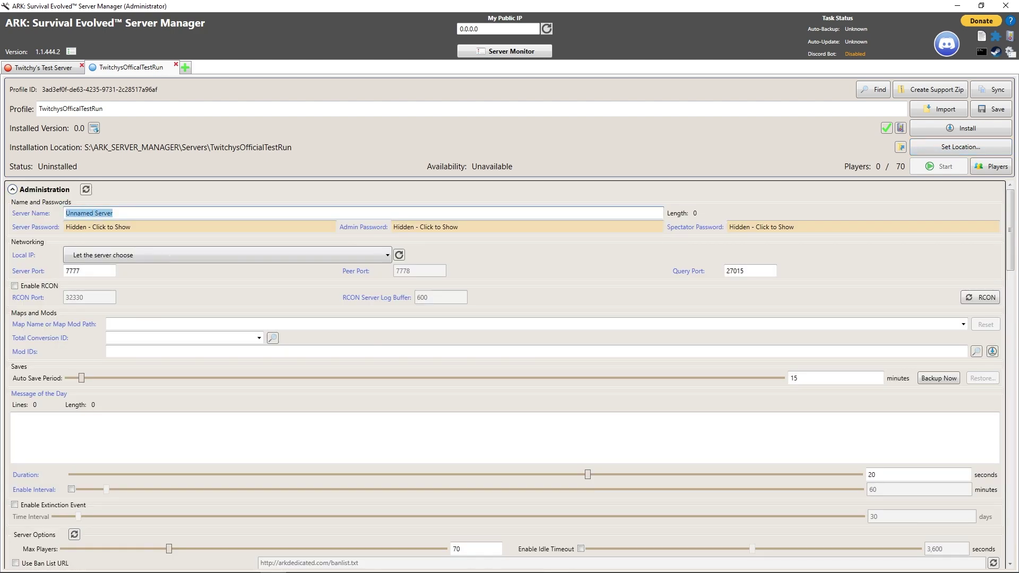
pyautogui.write("Twitchy's Official TEST RUN")
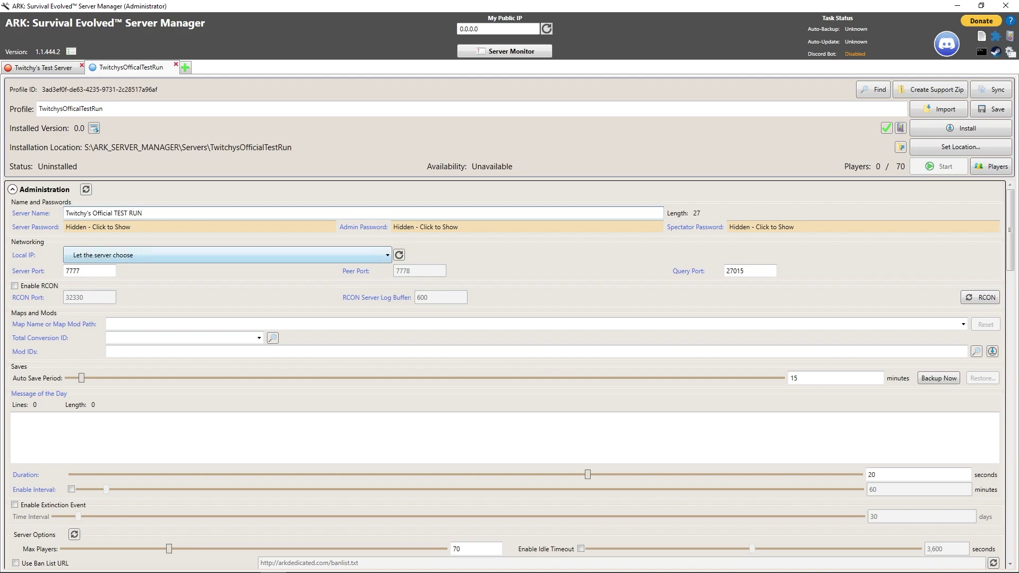
# Reveal the generated server password and clear it, leaving the field blank.
pyautogui.click(100, 227)
pyautogui.doubleClick(101, 227)
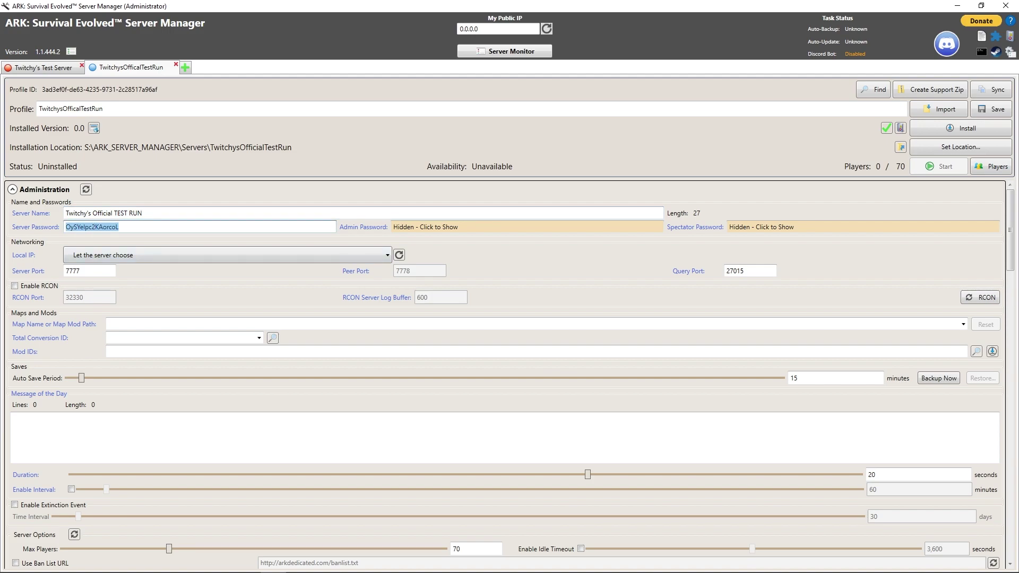
pyautogui.press('BackSpace')
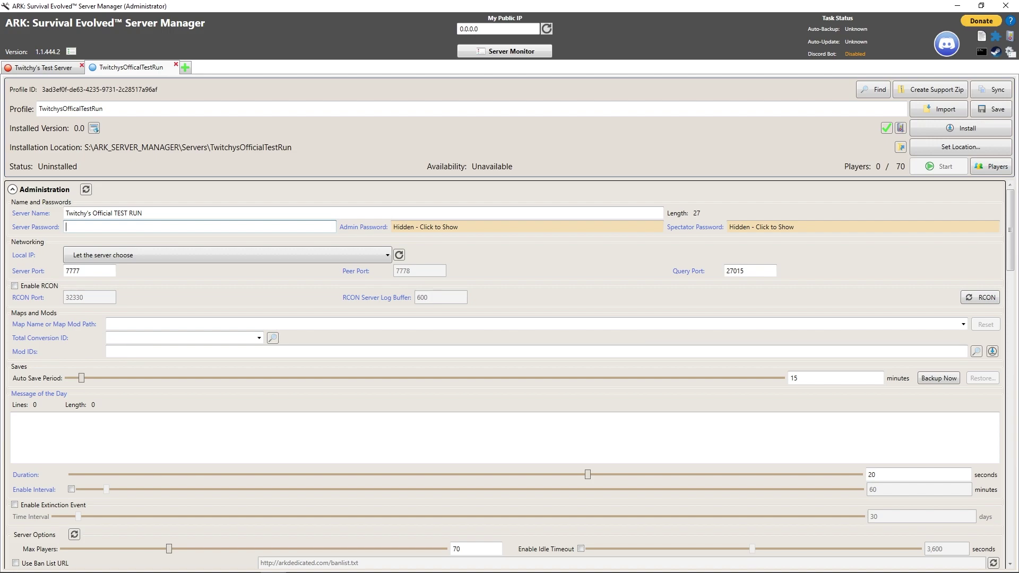
# Choose The Island as the server's map.
pyautogui.click(109, 324)
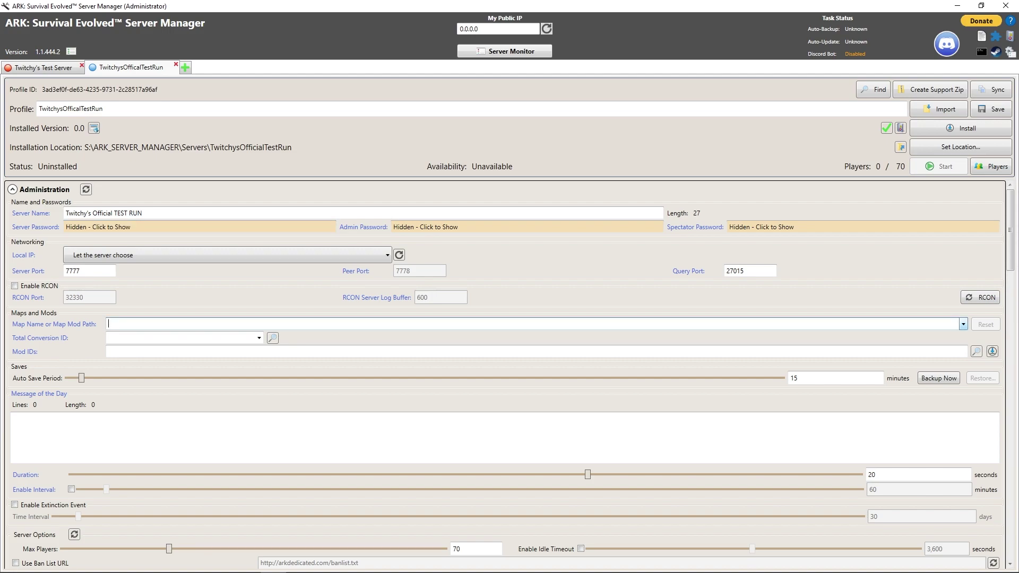
pyautogui.click(963, 324)
pyautogui.press('Return')
pyautogui.scroll(-3, 140, 436)
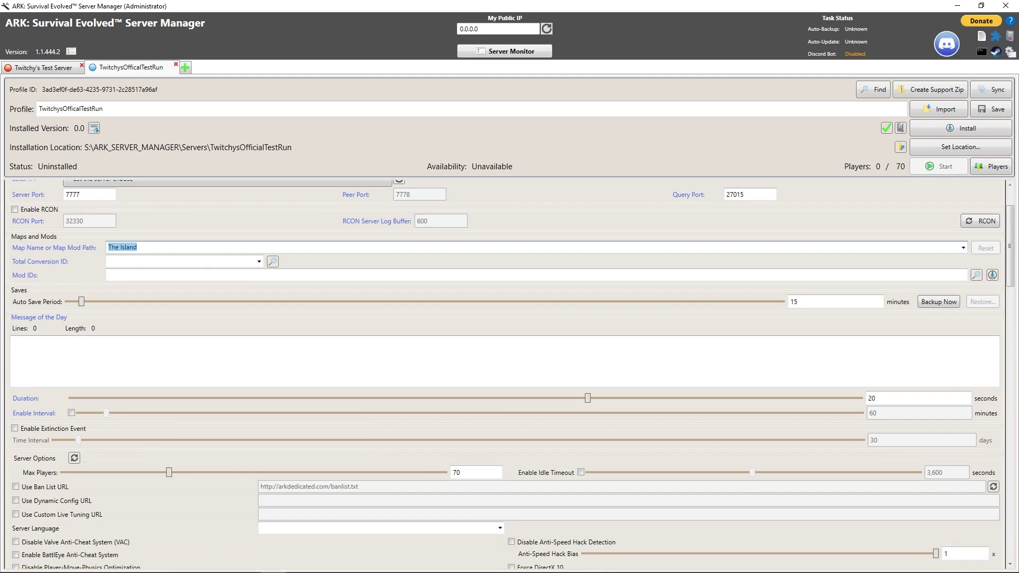
# Switch to Firefox and copy the launch arguments "-newsaveformat -usestore" from the 2023 Server Saves section of the Server Backups page.
pyautogui.moveTo(143, 569)
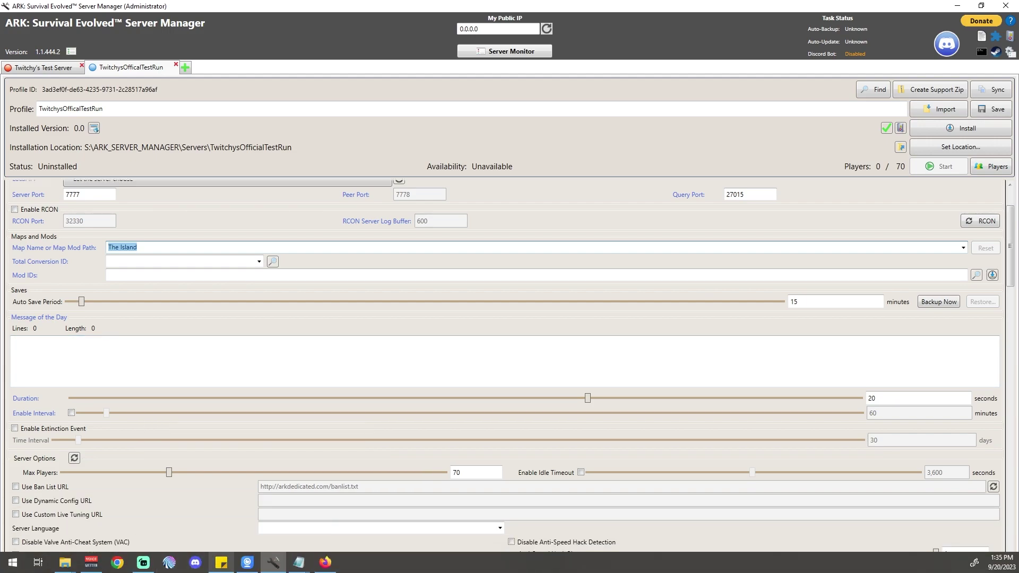
pyautogui.click(325, 562)
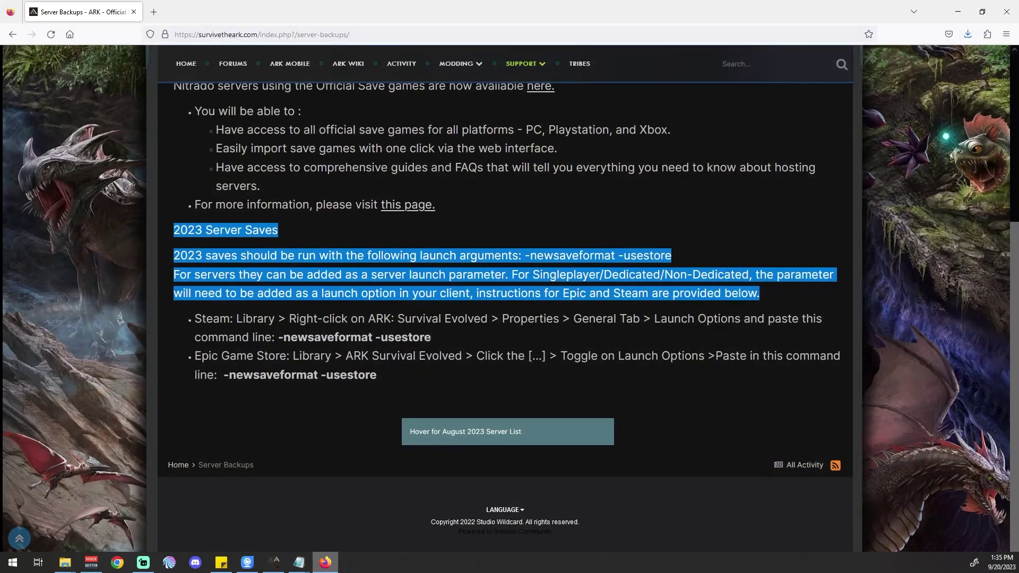
pyautogui.click(467, 393)
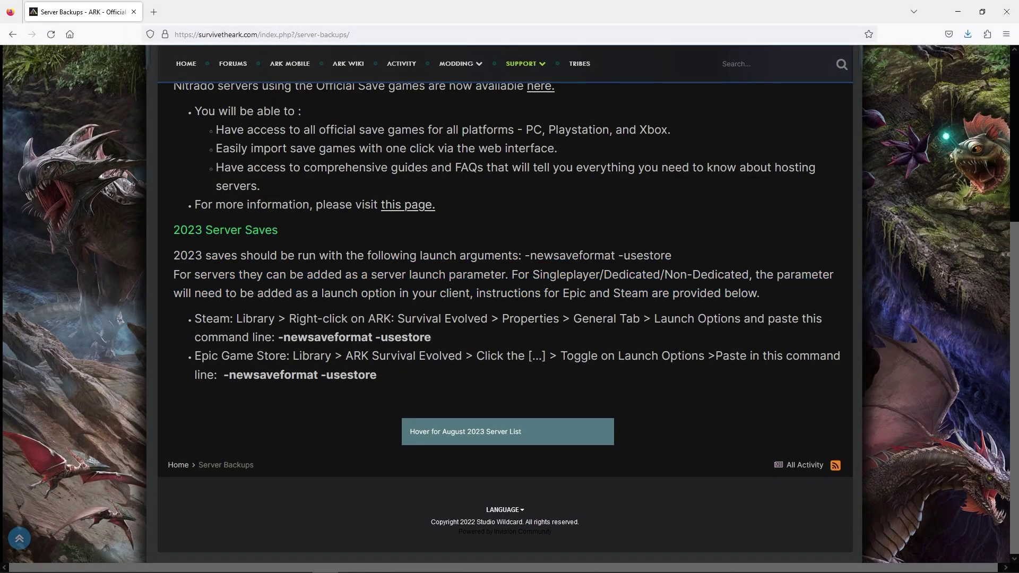
pyautogui.moveTo(525, 256); pyautogui.dragTo(671, 255)
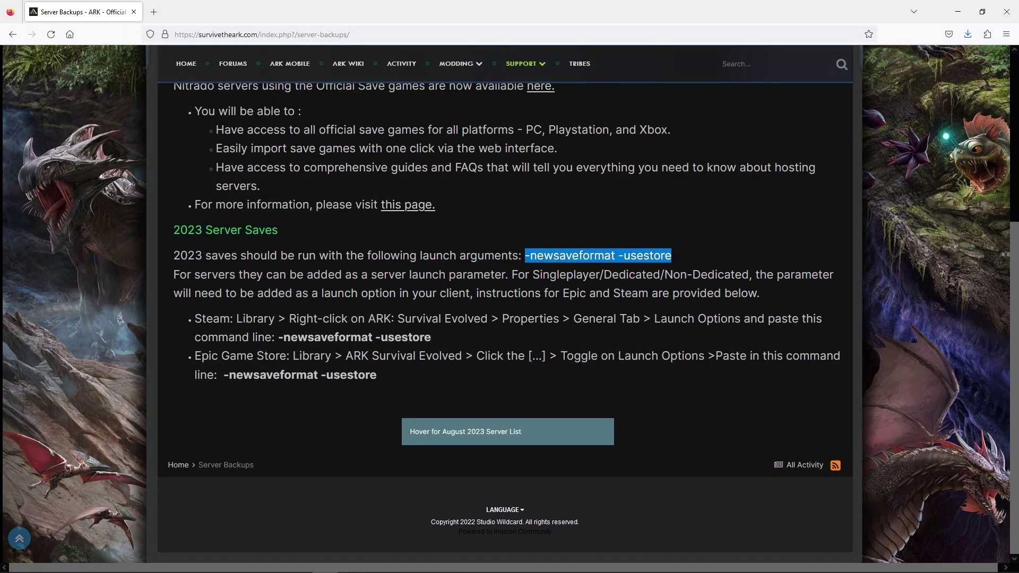
pyautogui.rightClick(667, 256)
pyautogui.click(681, 266)
# Switch back to ARK Server Manager and paste "-newsaveformat -usestore" into the Command Line section's Server Args.
pyautogui.click(958, 11)
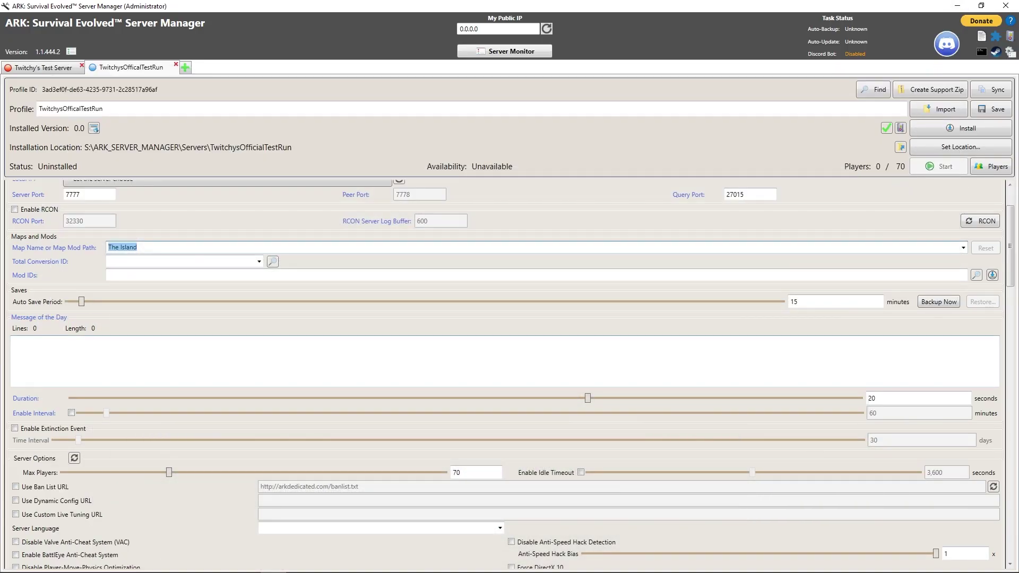
pyautogui.scroll(-19, 159, 372)
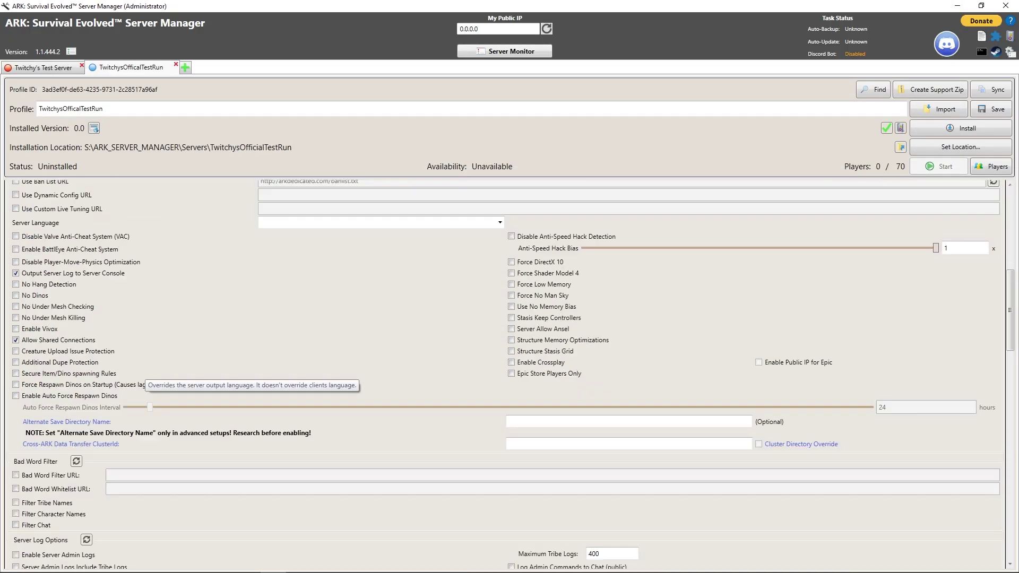
pyautogui.scroll(-7, 148, 374)
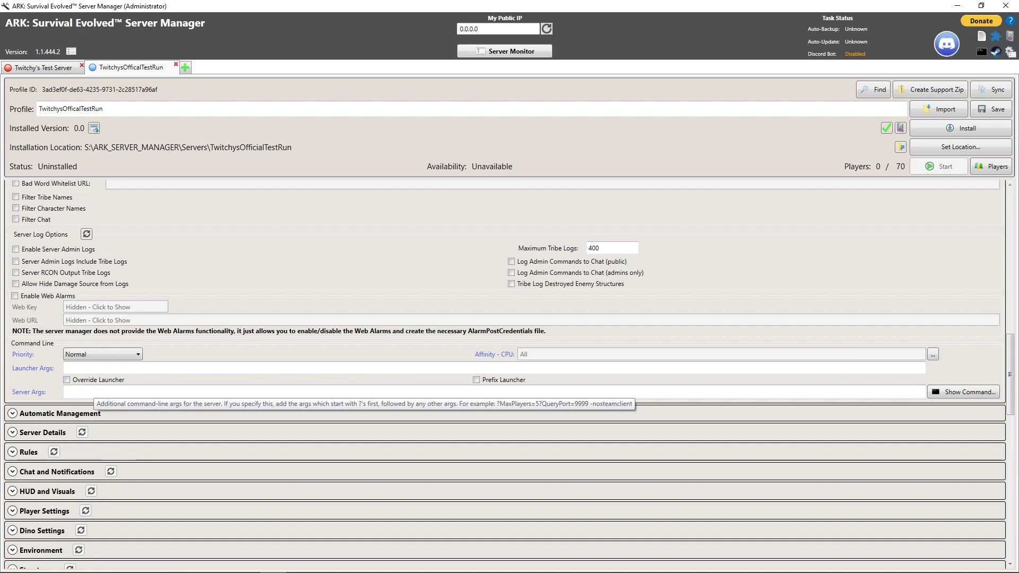
pyautogui.click(94, 391)
pyautogui.hotkey('ctrl', 'v')
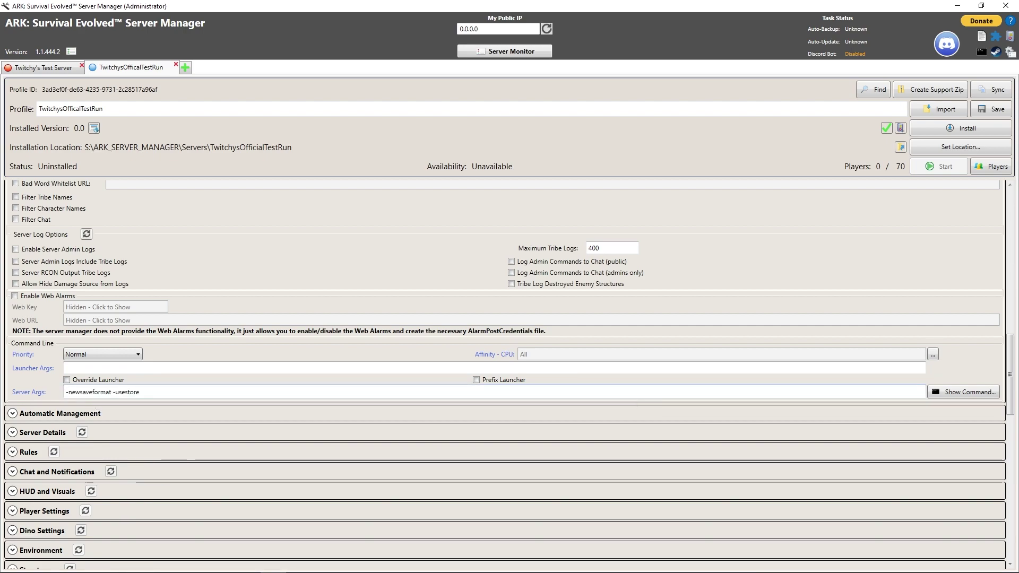
# Save the TwitchysOfficalTestRun profile and install its server files.
pyautogui.click(991, 109)
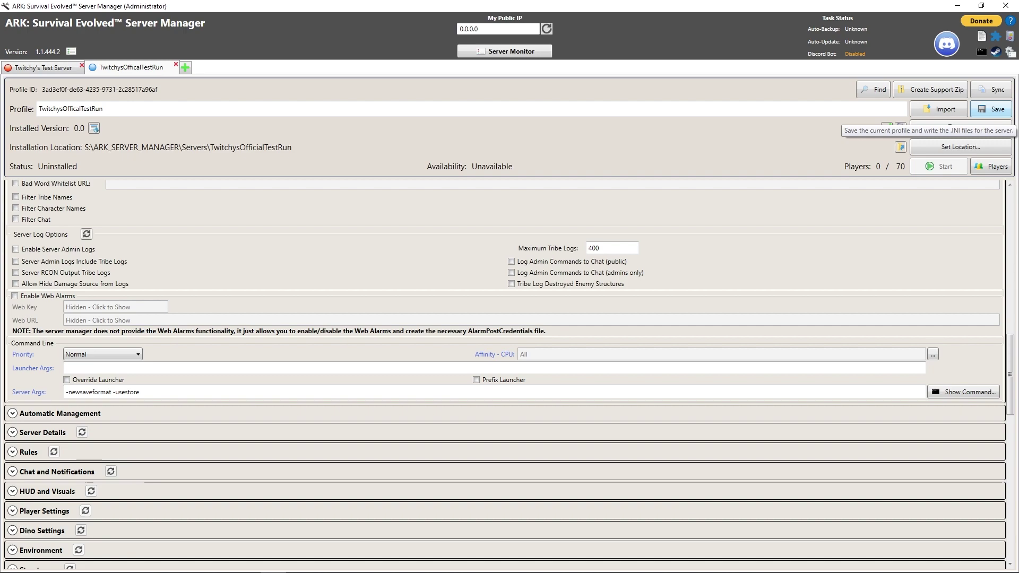
pyautogui.click(963, 127)
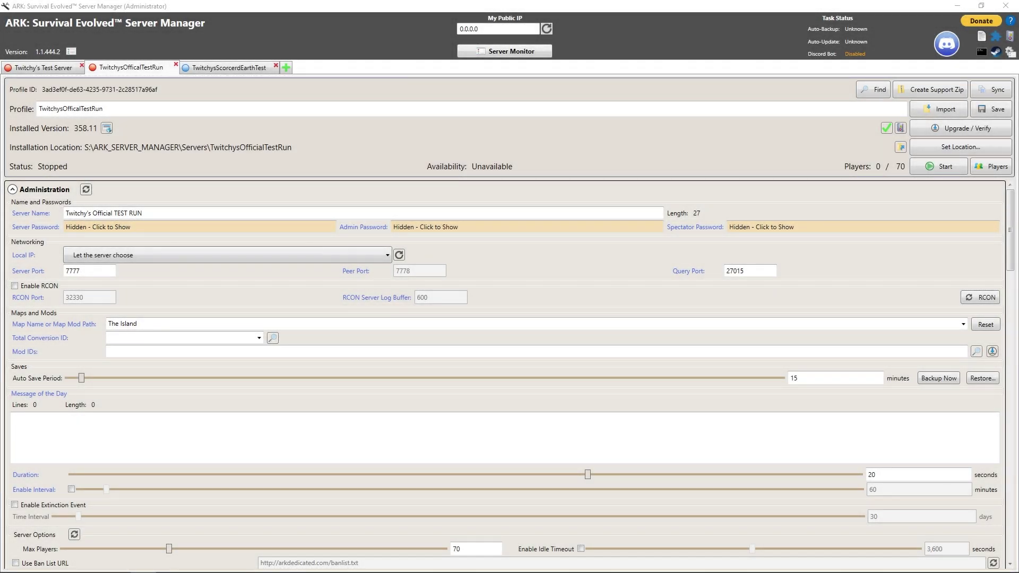
# Review the Administration settings including the server arguments, start the server, and minimize its console window.
pyautogui.scroll(-10, 510, 371)
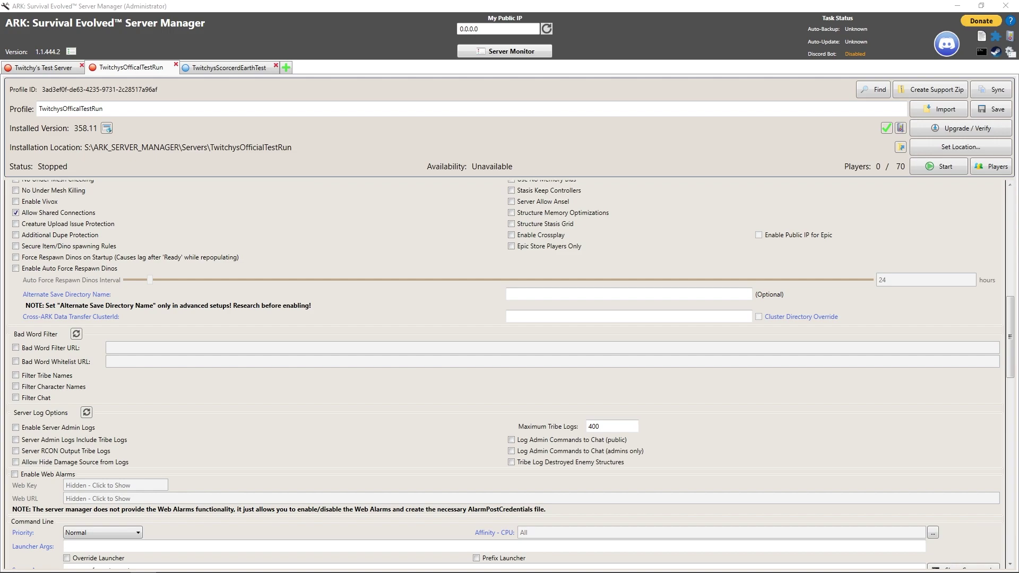
pyautogui.scroll(-5, 509, 372)
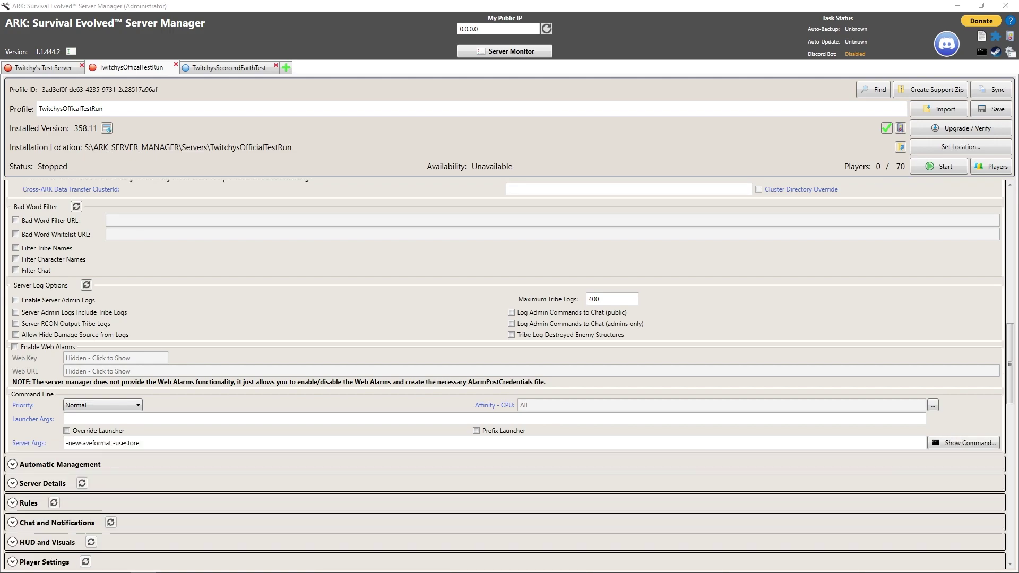
pyautogui.scroll(12, 504, 371)
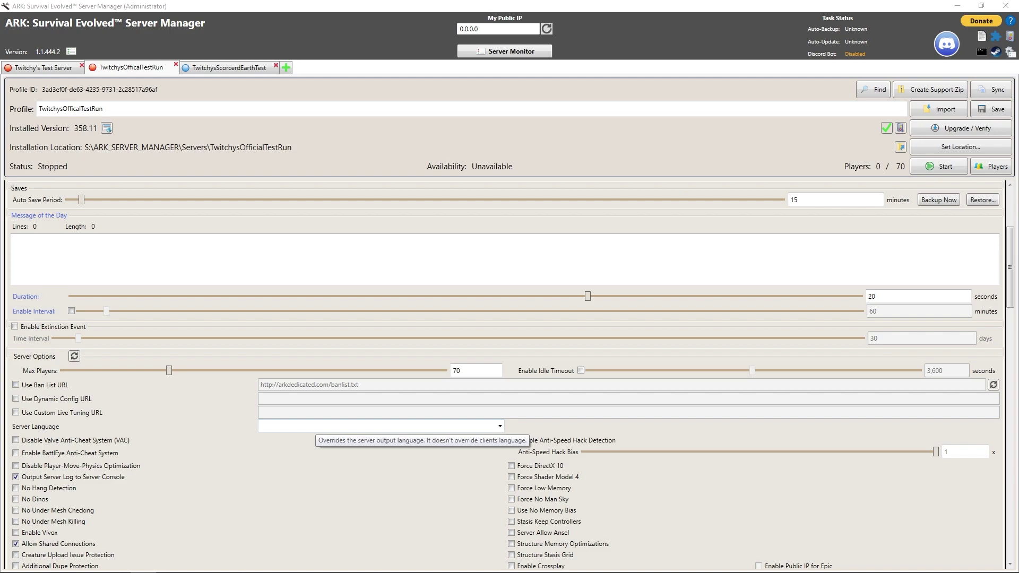
pyautogui.scroll(-10, 319, 429)
pyautogui.scroll(20, 345, 431)
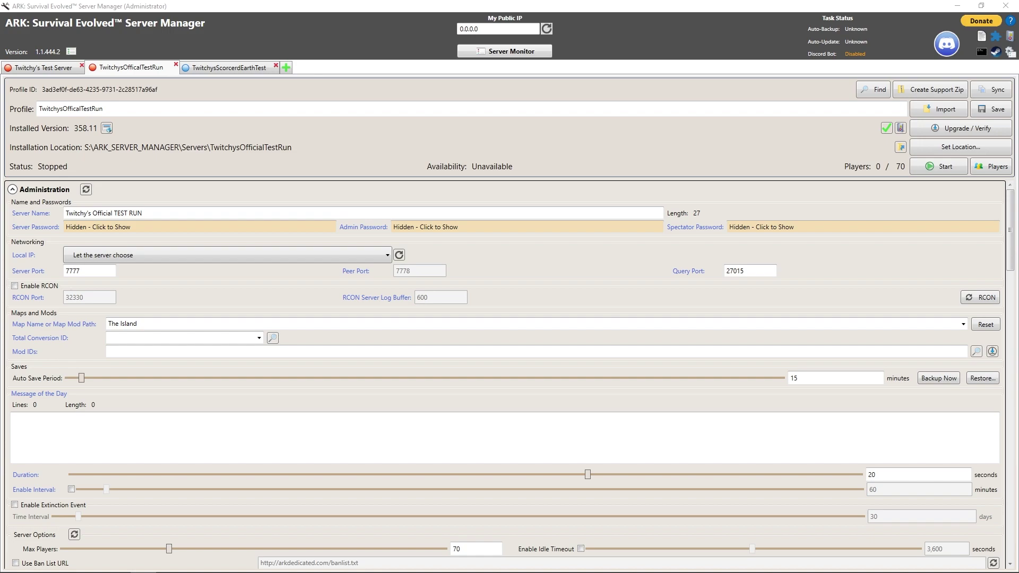
pyautogui.click(939, 166)
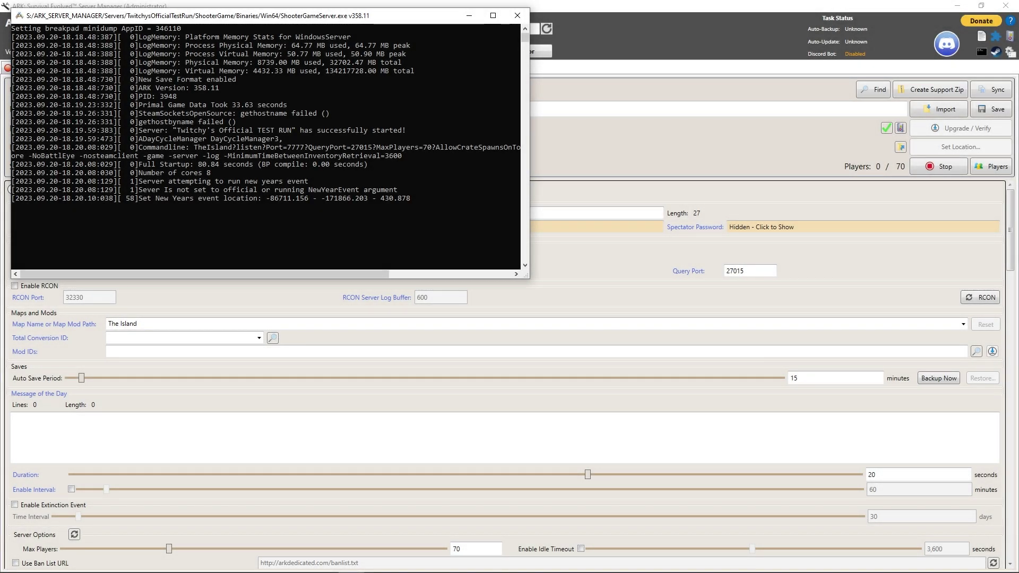
pyautogui.click(469, 15)
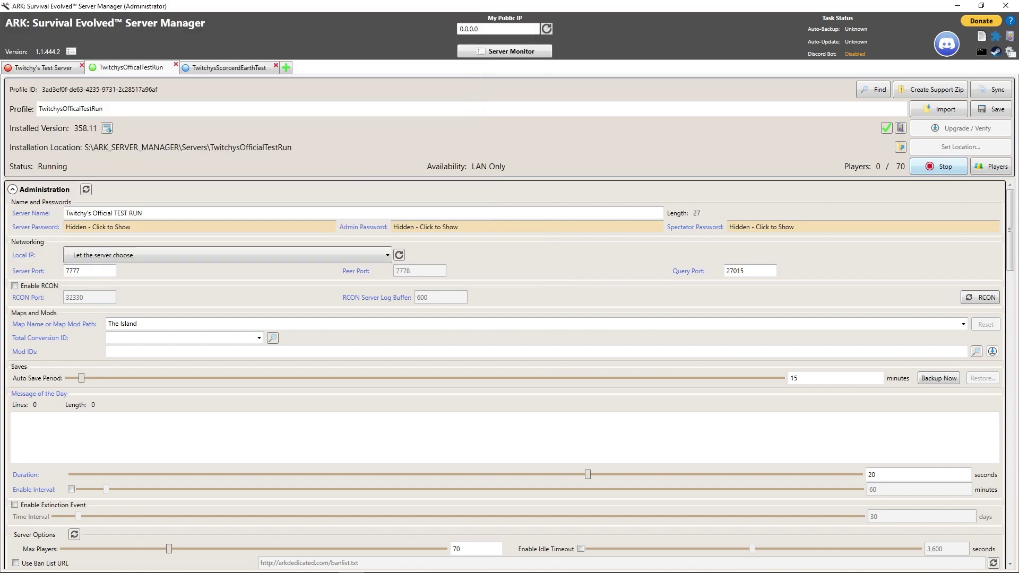
# Stop the running TwitchysOfficalTestRun server.
pyautogui.click(939, 166)
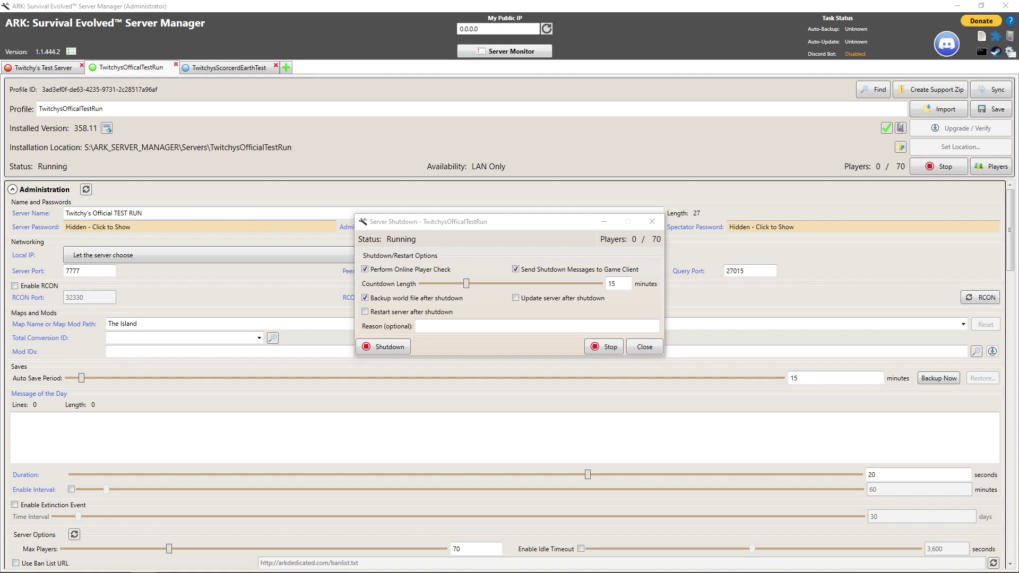
pyautogui.click(536, 328)
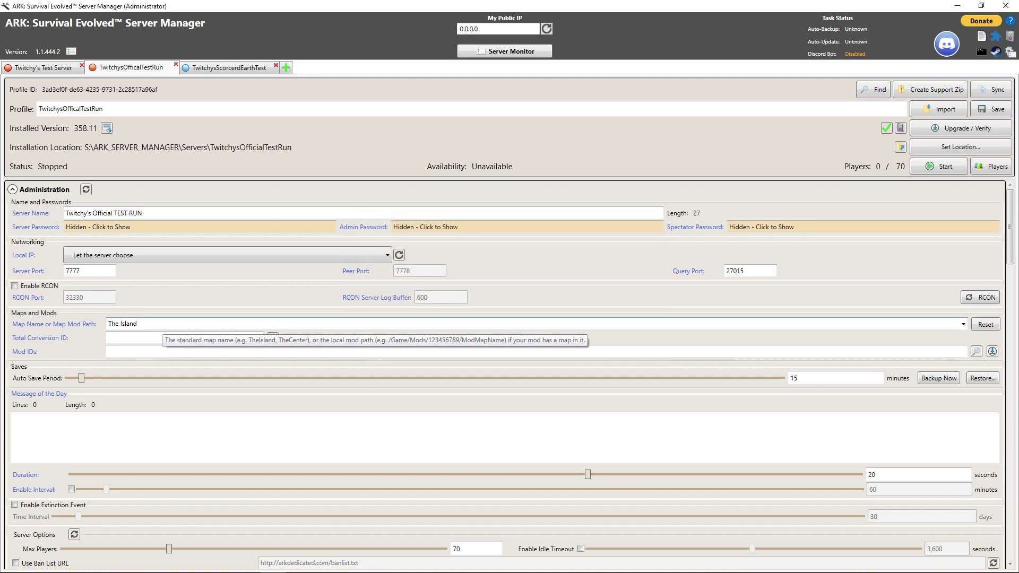
# Add the owner's player ID to the Administrators list in Server File Details.
pyautogui.scroll(-5, 159, 325)
pyautogui.scroll(-20, 509, 375)
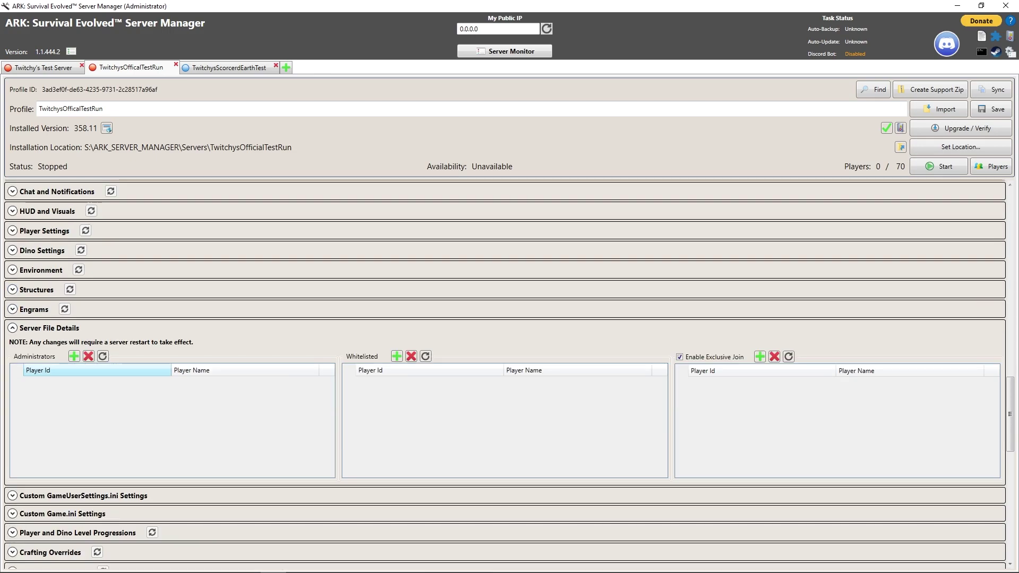
pyautogui.click(74, 356)
pyautogui.hotkey('ctrl', 'v')
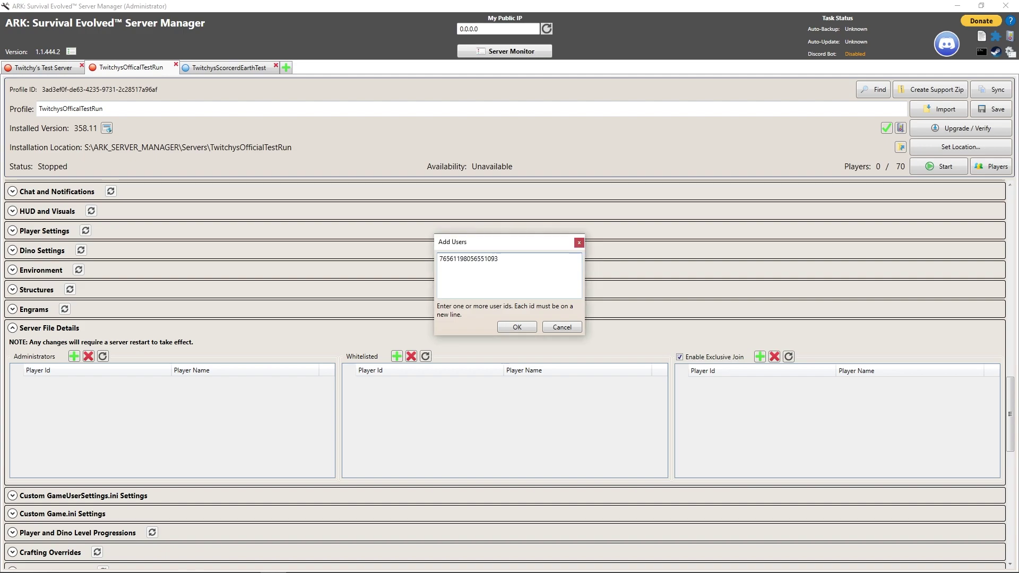
pyautogui.click(517, 327)
# Add the same player ID to the Enable Exclusive Join list and save the profile.
pyautogui.click(760, 356)
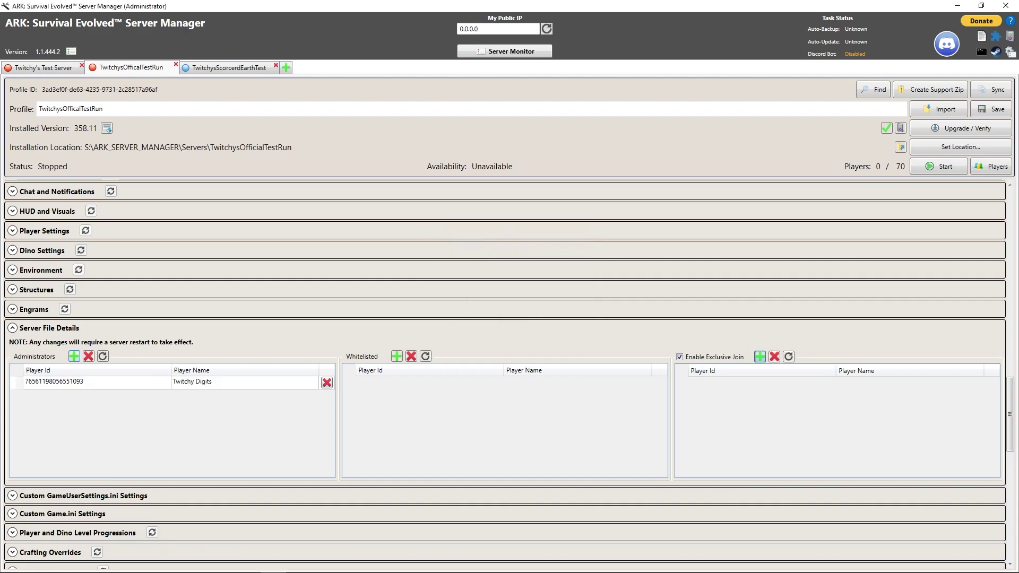
pyautogui.hotkey('ctrl', 'v')
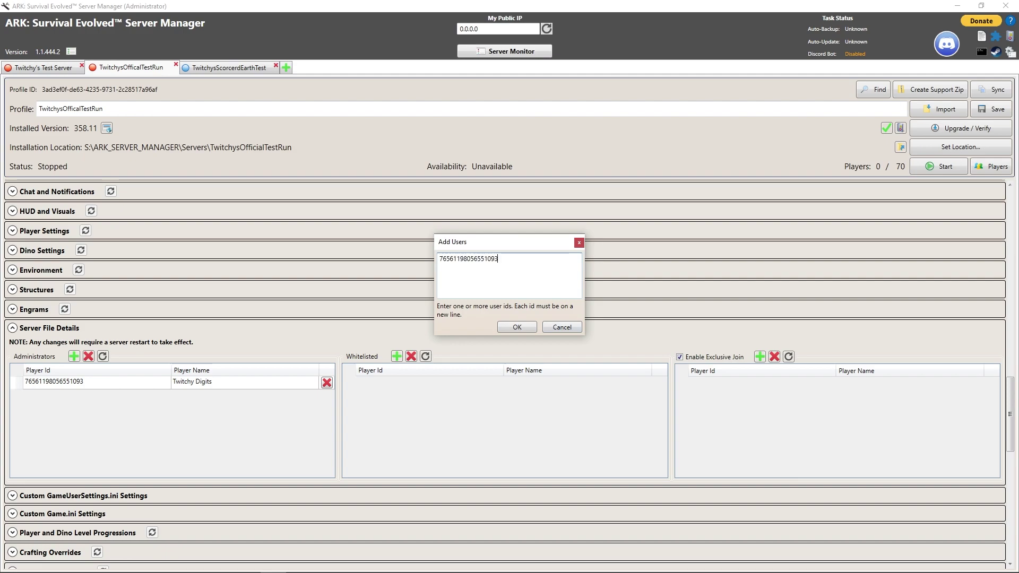
pyautogui.click(517, 327)
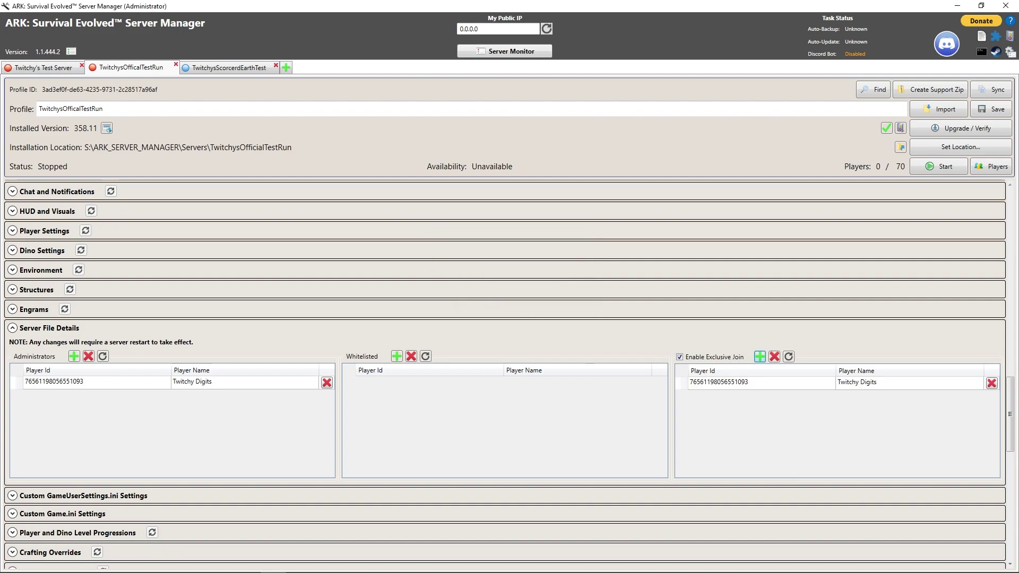
pyautogui.click(991, 109)
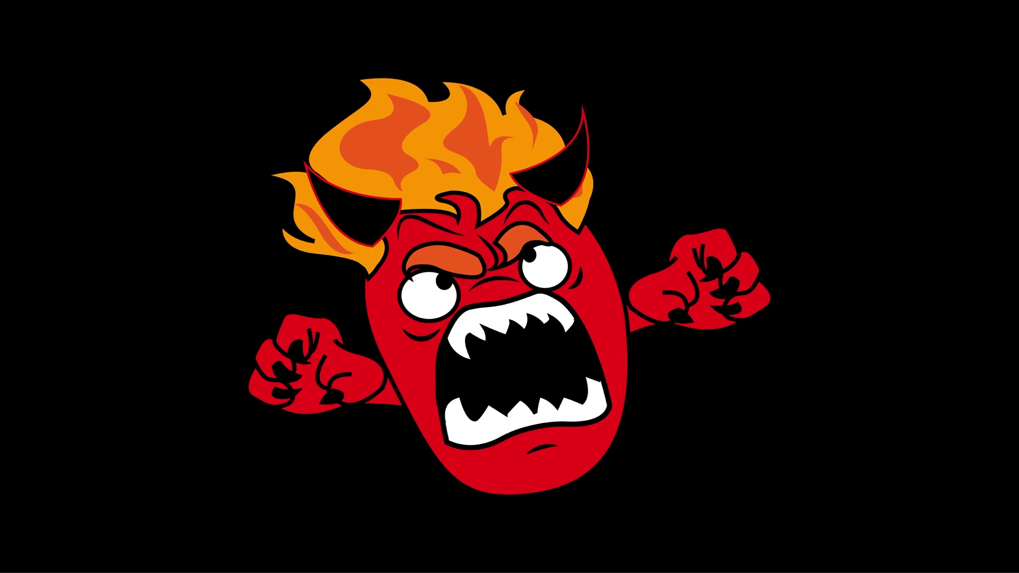
# In File Explorer, open the TwitchysOfficialTestRun server's ShooterGame > Saved > SavedArks folder.
pyautogui.moveTo(0, 80); pyautogui.dragTo(108, 78)
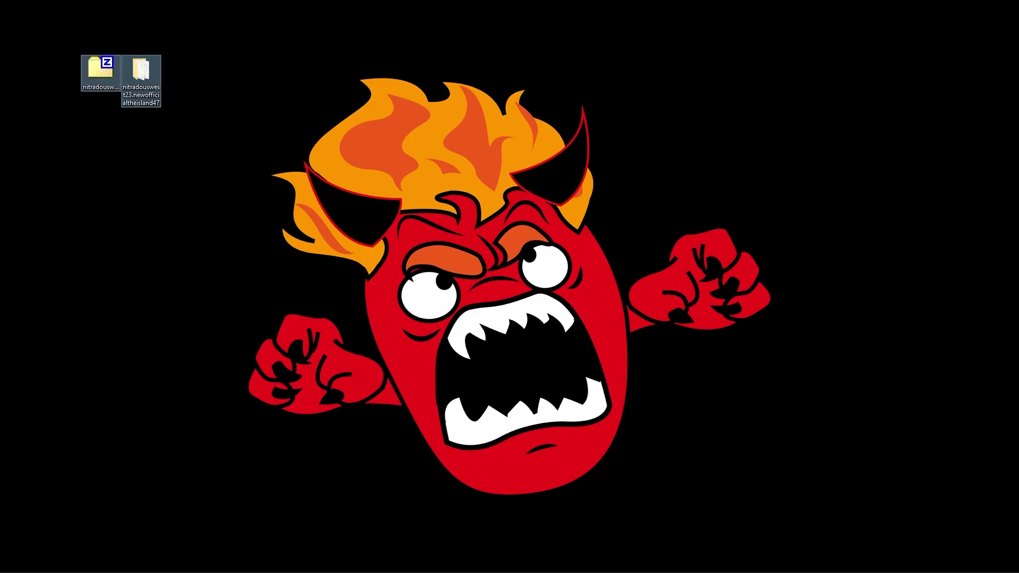
pyautogui.moveTo(743, 0); pyautogui.dragTo(660, 81)
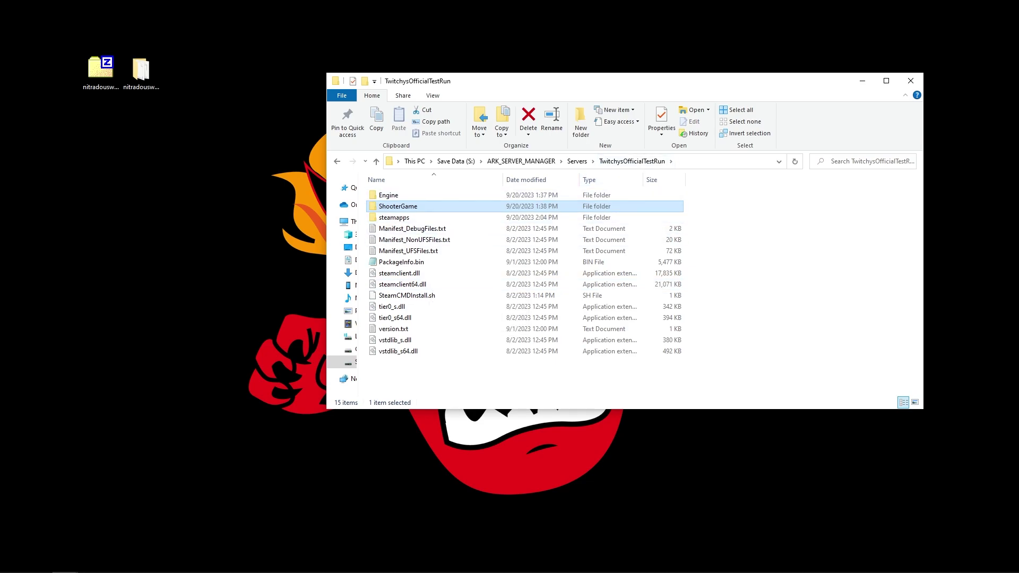
pyautogui.press('Return')
pyautogui.doubleClick(393, 229)
pyautogui.click(395, 218)
pyautogui.doubleClick(395, 218)
# Delete the generated TheIsland.ark file from the SavedArks folder.
pyautogui.moveTo(408, 267); pyautogui.dragTo(403, 194)
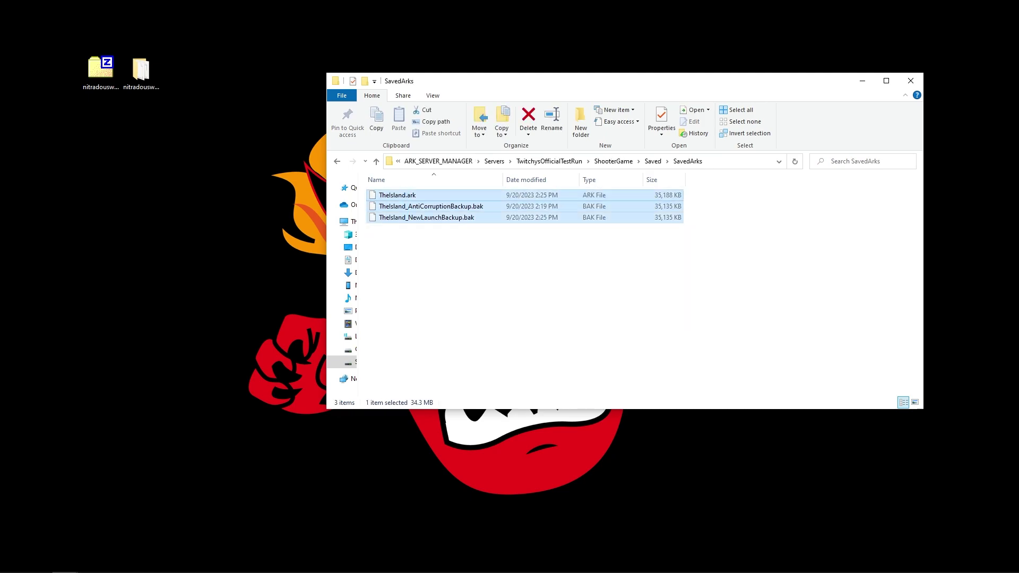
pyautogui.click(408, 195)
pyautogui.rightClick(408, 195)
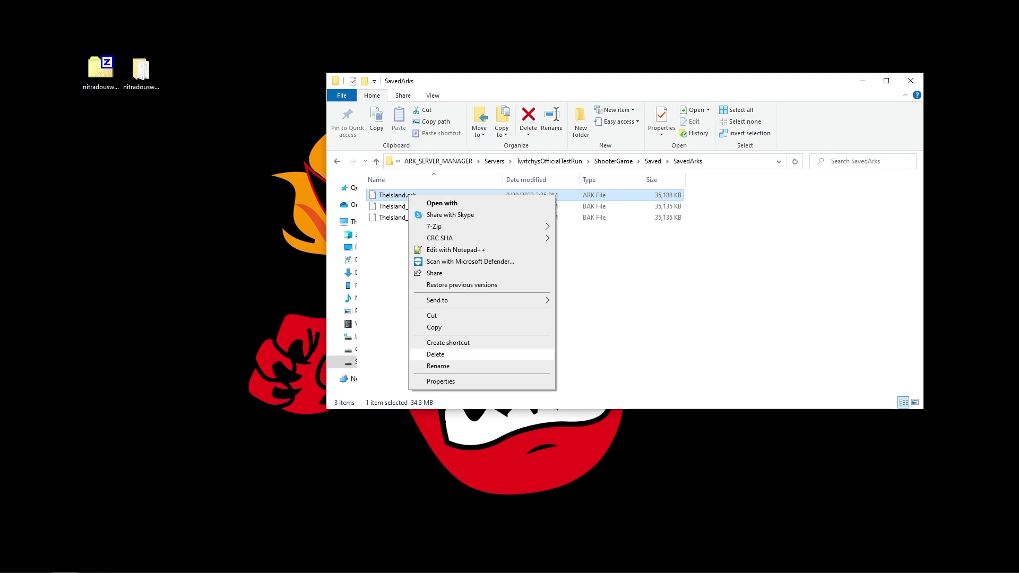
pyautogui.click(435, 354)
# Open the extracted nitradouswest23.newofficialtheisland47 folder from the desktop and arrange it beside the SavedArks window.
pyautogui.doubleClick(142, 72)
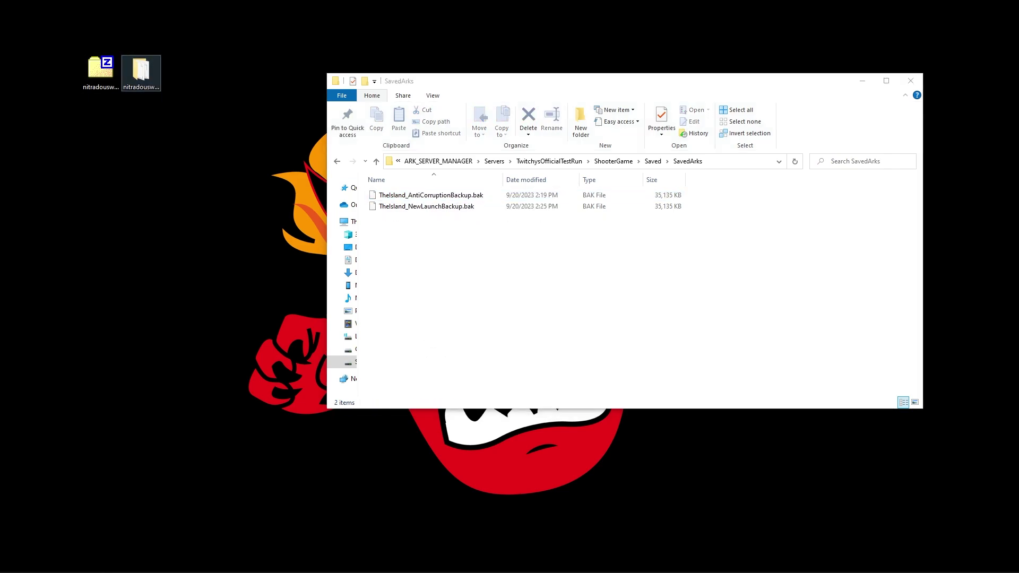
pyautogui.moveTo(573, 101); pyautogui.dragTo(277, 35)
pyautogui.moveTo(743, 81); pyautogui.dragTo(855, 130)
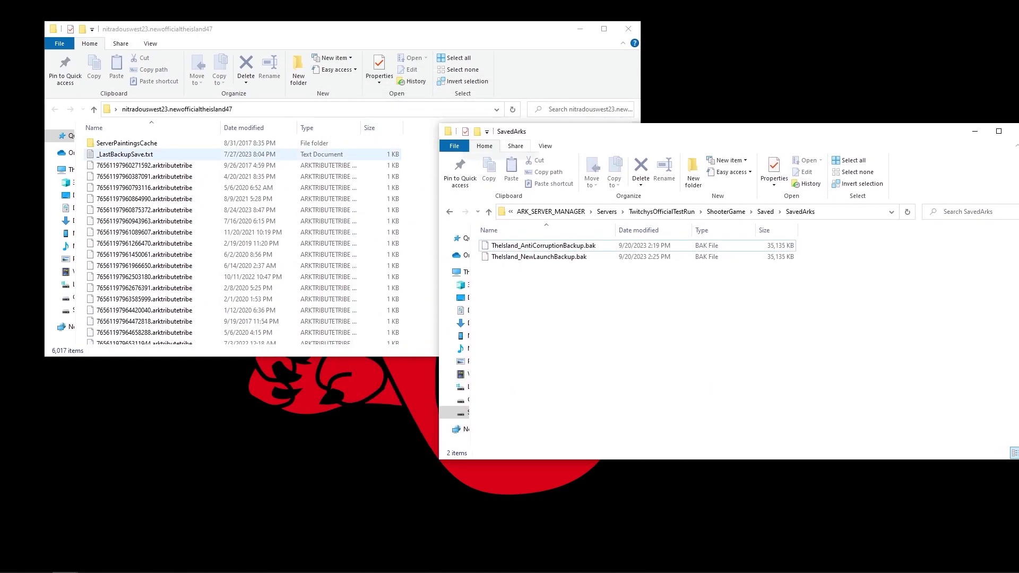
# Copy everything from the nitradouswest23.newofficialtheisland47 folder into the server's SavedArks folder.
pyautogui.click(177, 188)
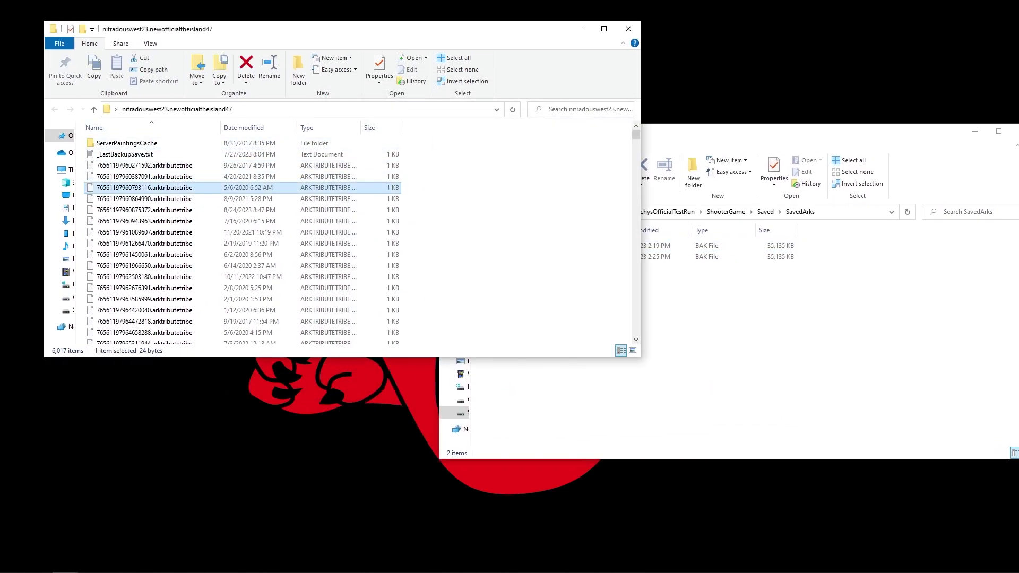
pyautogui.hotkey('ctrl', 'a')
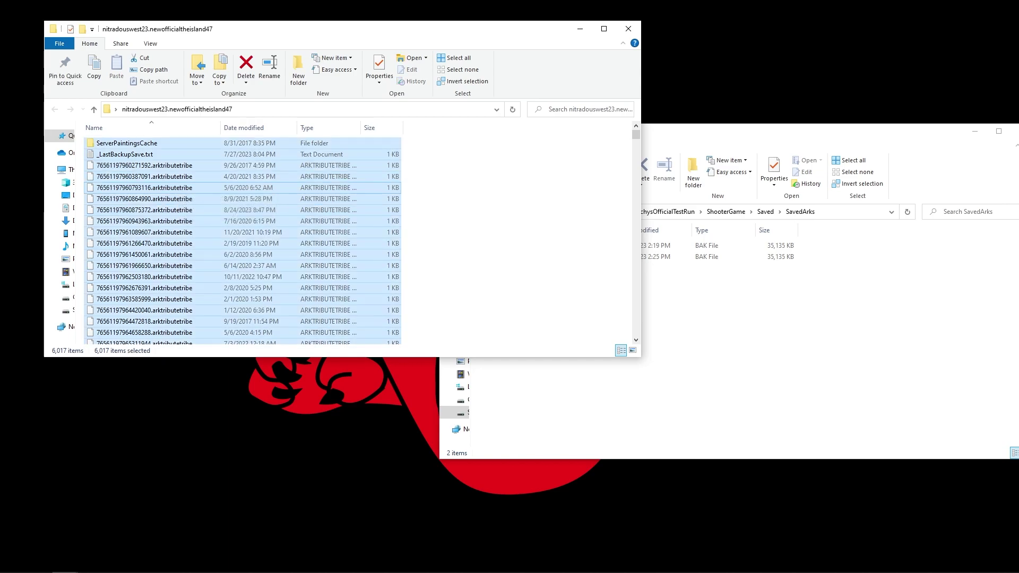
pyautogui.hotkey('ctrl', 'c')
pyautogui.click(717, 257)
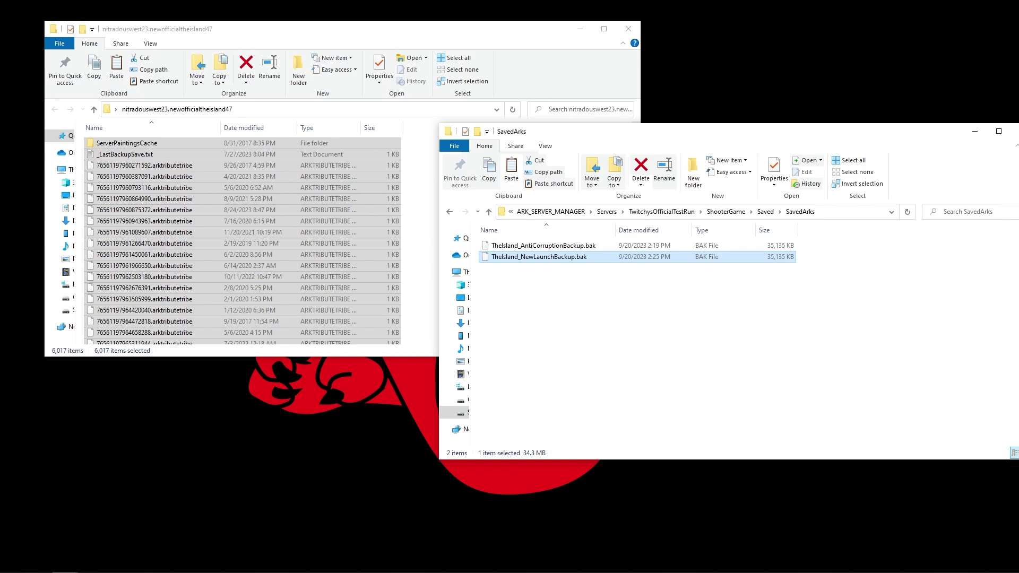
pyautogui.hotkey('ctrl', 'v')
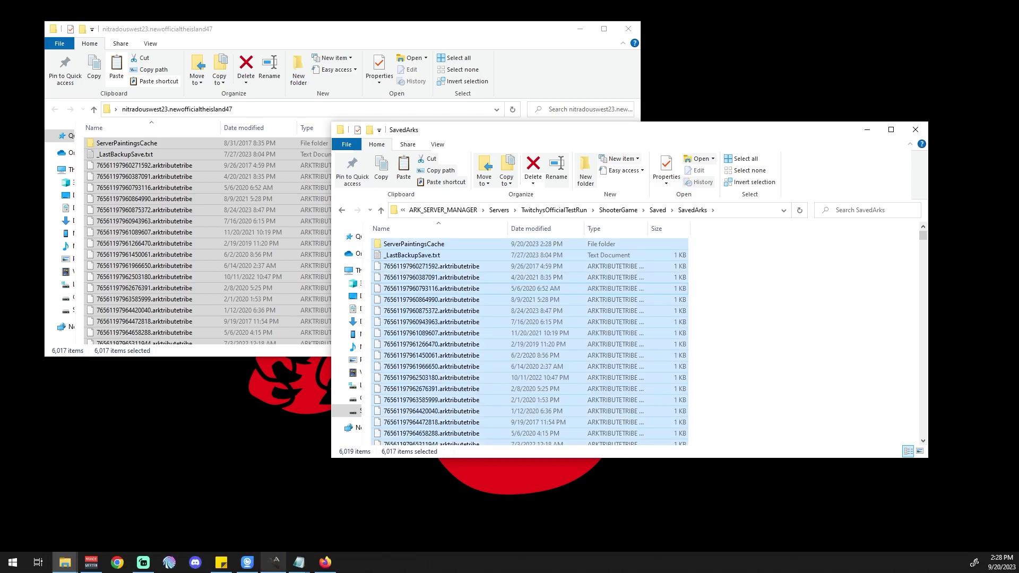
# Switch back to ARK Server Manager and start the TwitchysOfficalTestRun server with the copied save.
pyautogui.click(273, 562)
pyautogui.scroll(20, 504, 372)
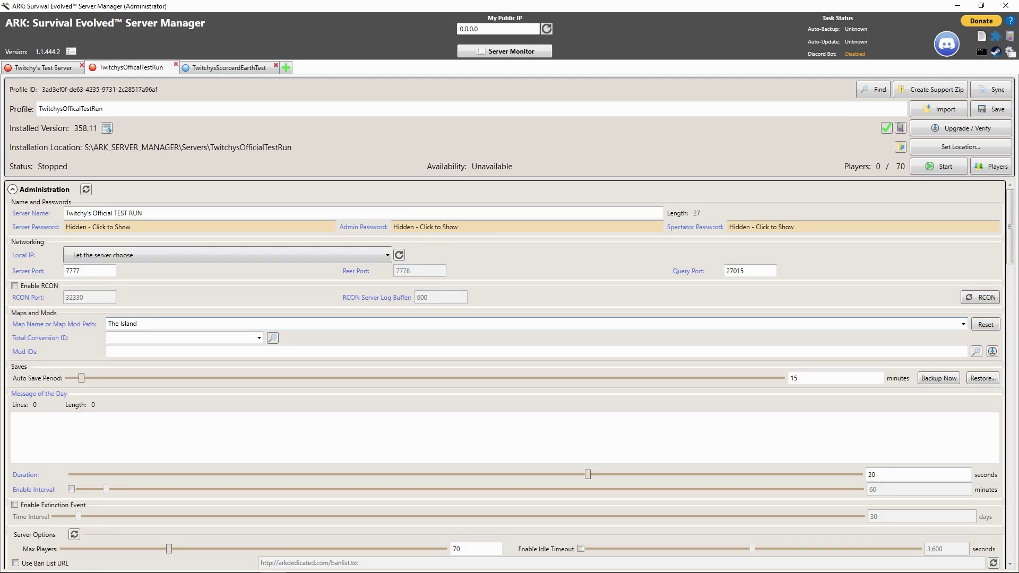
pyautogui.click(938, 166)
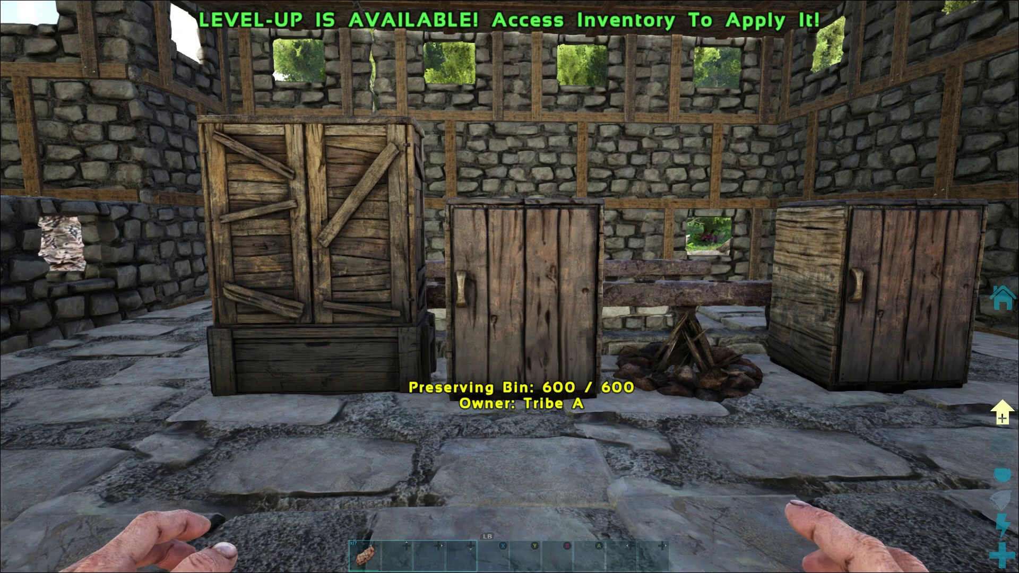
pyautogui.press('w')
pyautogui.press('a')
pyautogui.press('d')
pyautogui.press('a')
pyautogui.press('s')
pyautogui.press('a')
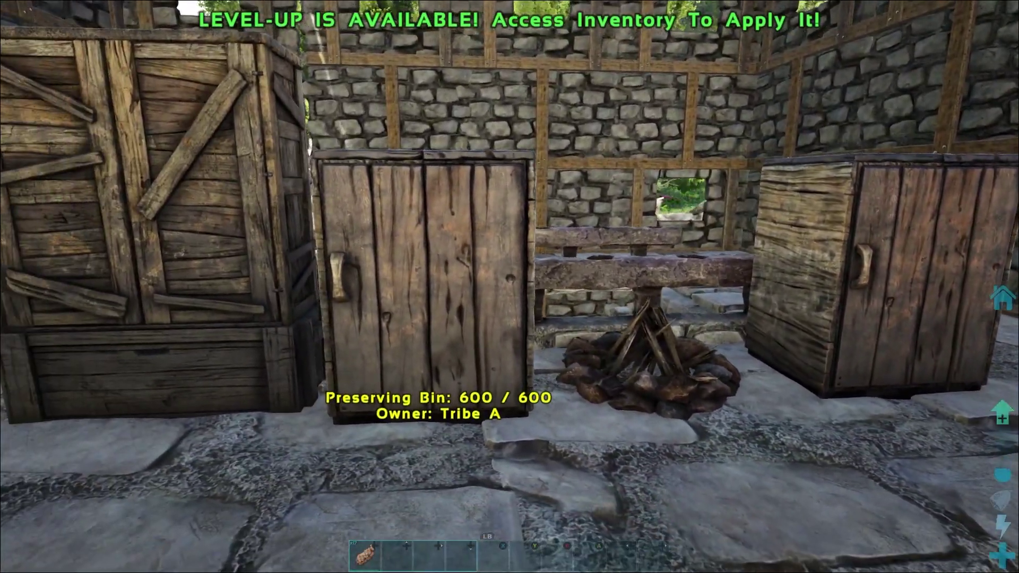
pyautogui.press('w')
pyautogui.press('w')
pyautogui.press('w')
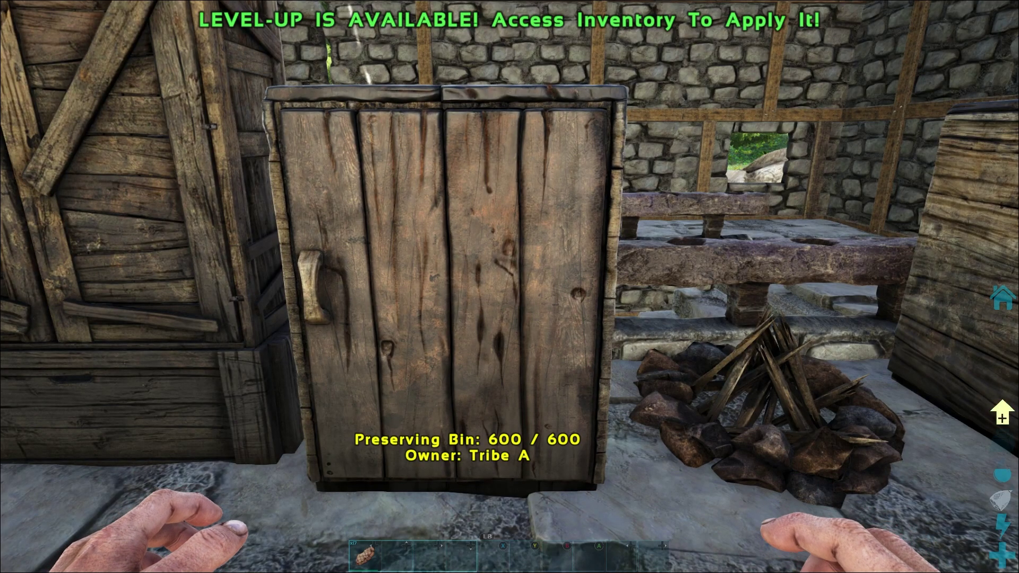
pyautogui.press('Tab')
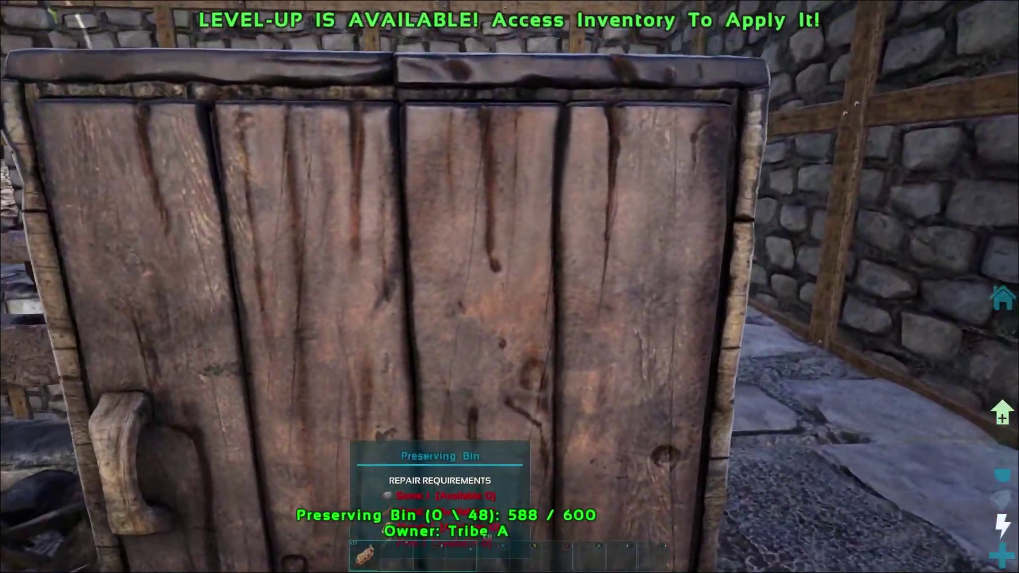
# Check the preserving bin and walk down through the stone base to the tamed creatures.
pyautogui.press('e')
pyautogui.press('Escape')
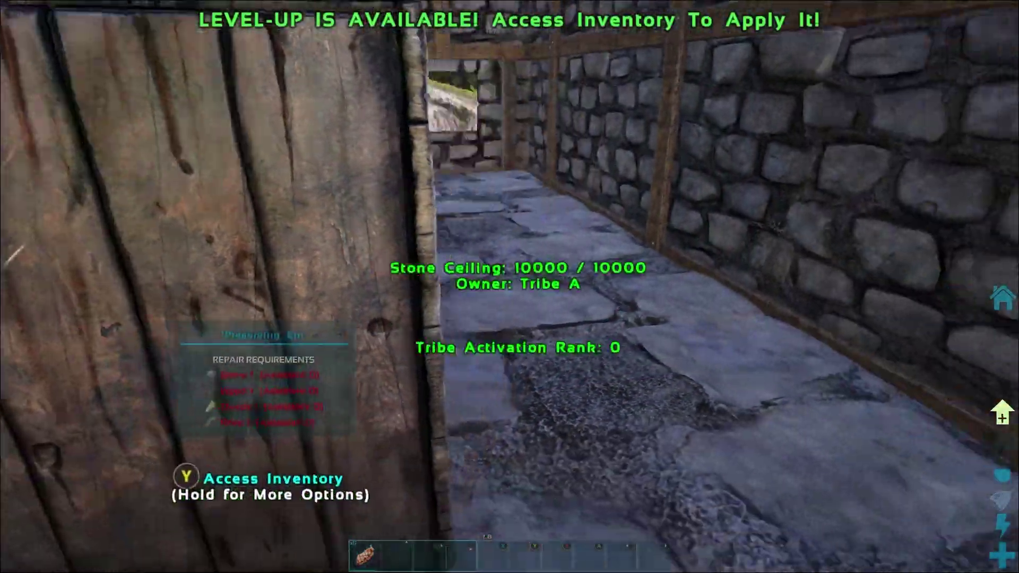
pyautogui.press('w')
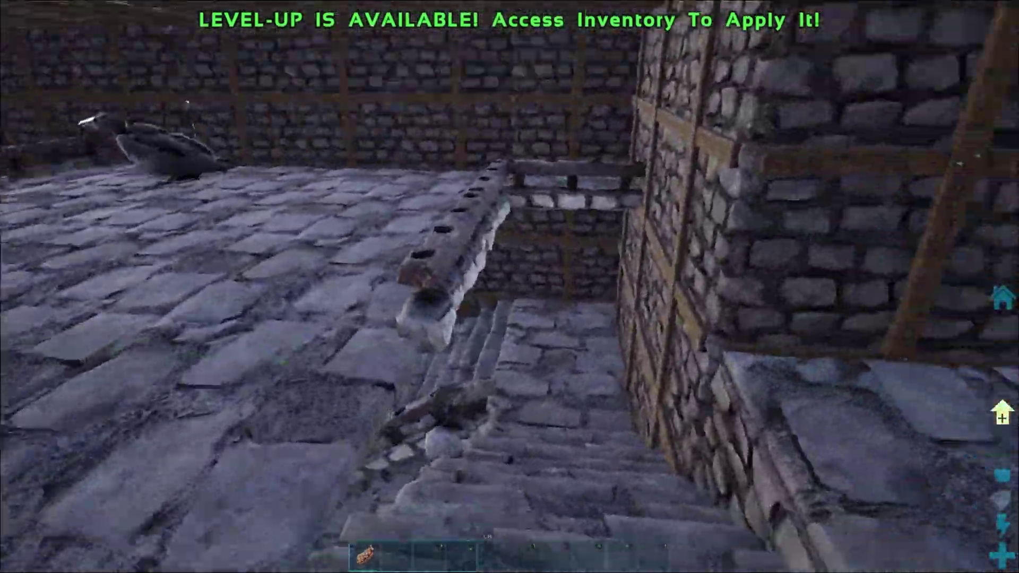
pyautogui.press('w')
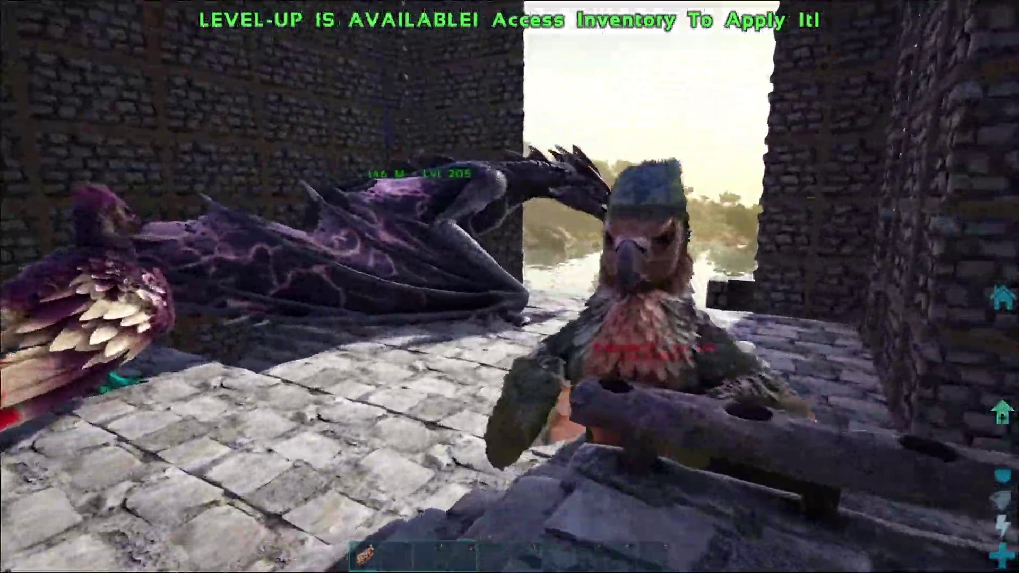
# Mount the purple wyvern and fly it out of the stone base over the water.
pyautogui.press('e')
pyautogui.press('w')
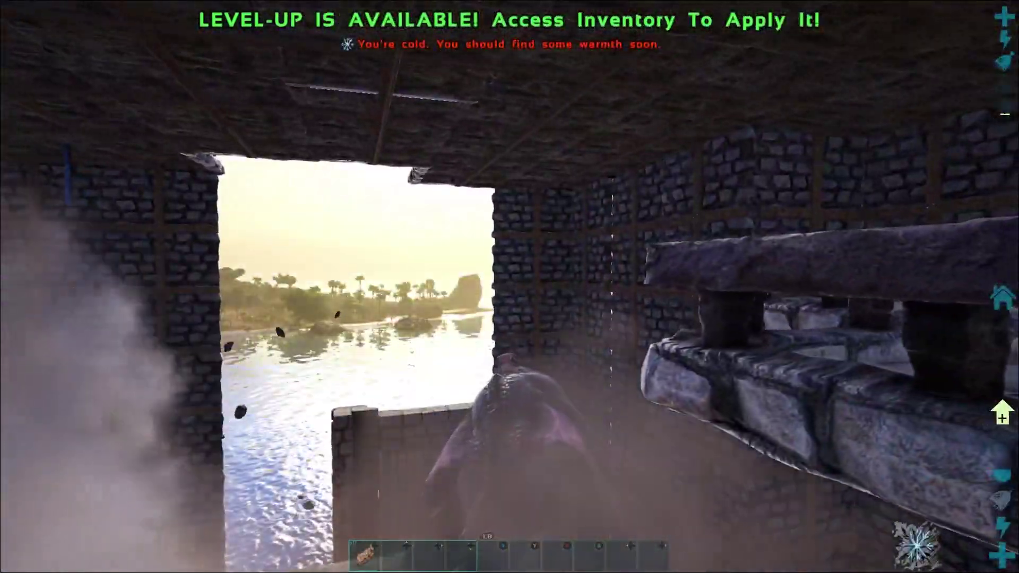
pyautogui.press('w')
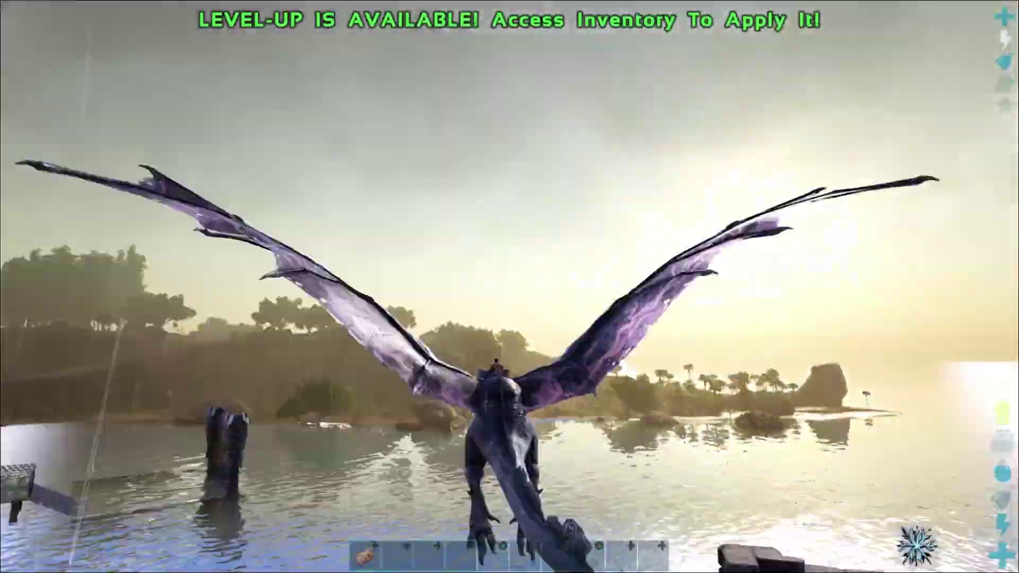
# Turn the wyvern around, fly it back into the stone base and dismount inside.
pyautogui.press('w')
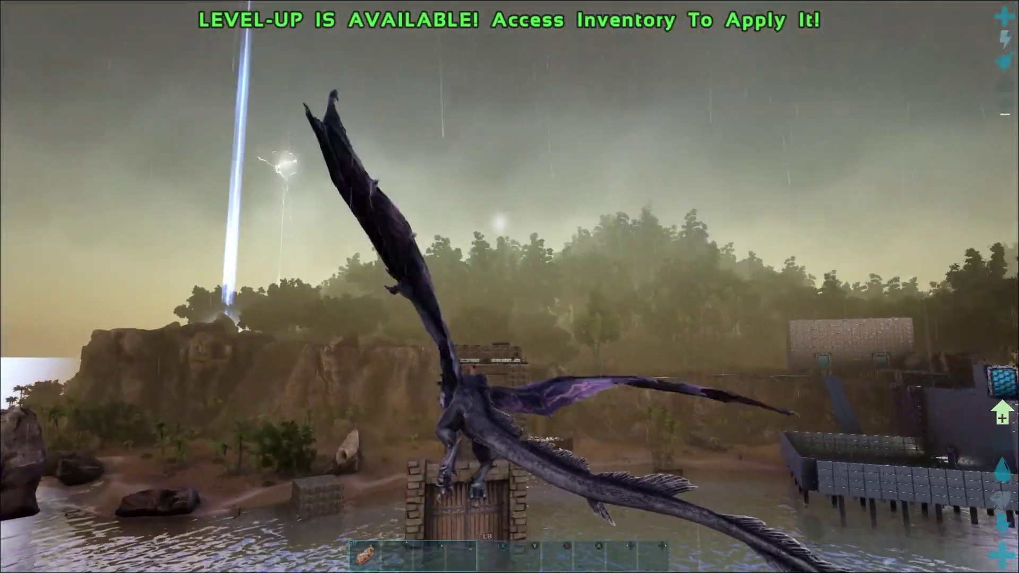
pyautogui.press('w')
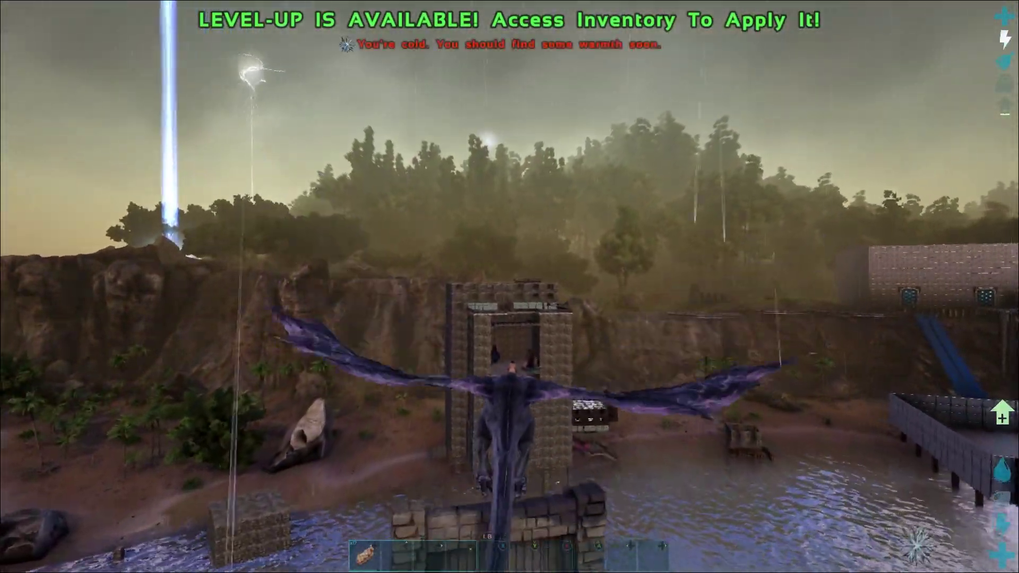
pyautogui.press('w')
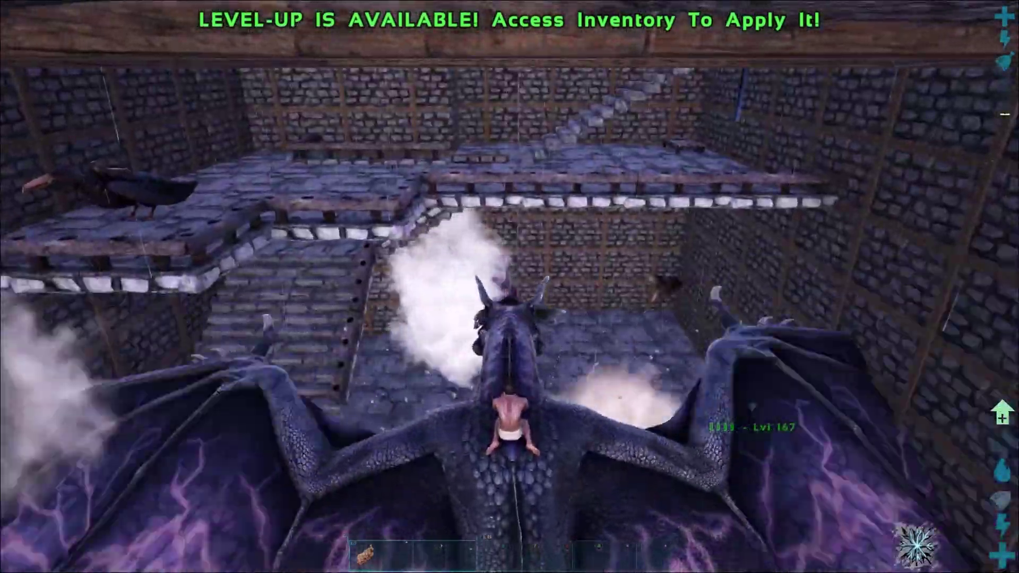
pyautogui.press('e')
pyautogui.press('w')
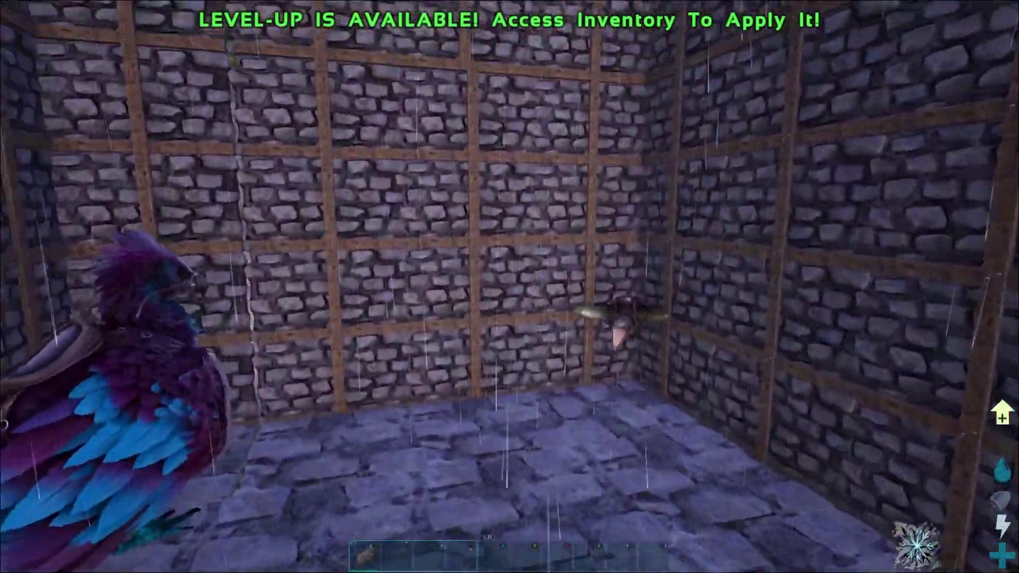